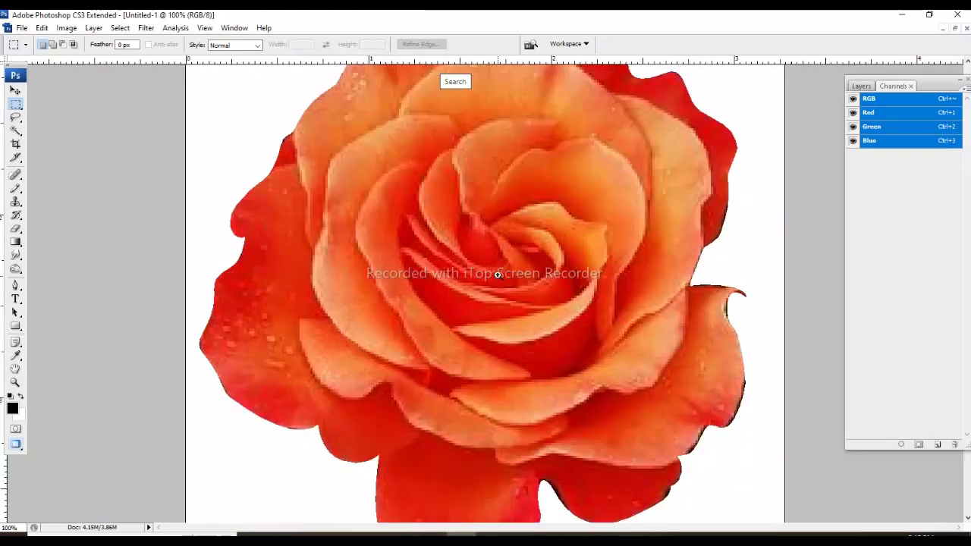
click(502, 282)
Zoom in on the rose from the print-size view
right_click(499, 282)
click(498, 288)
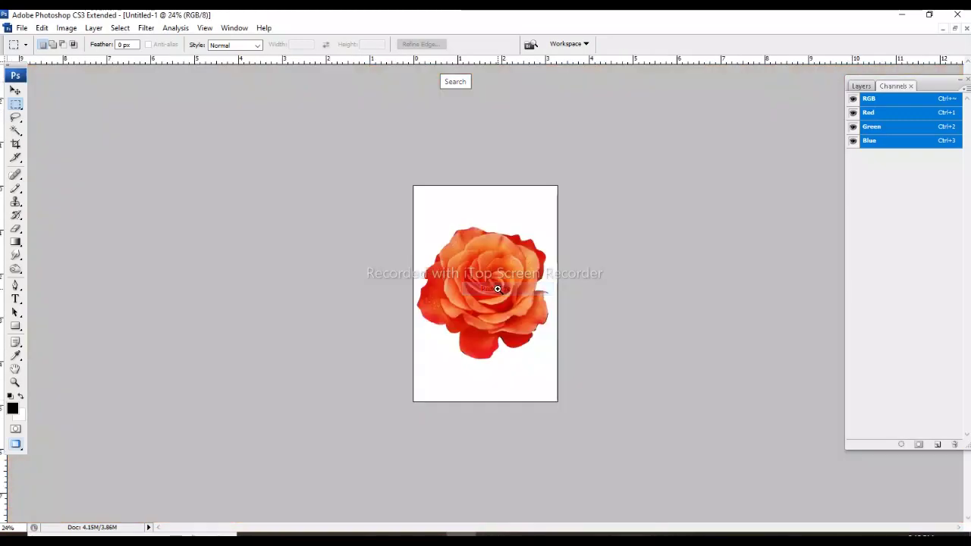
click(490, 286)
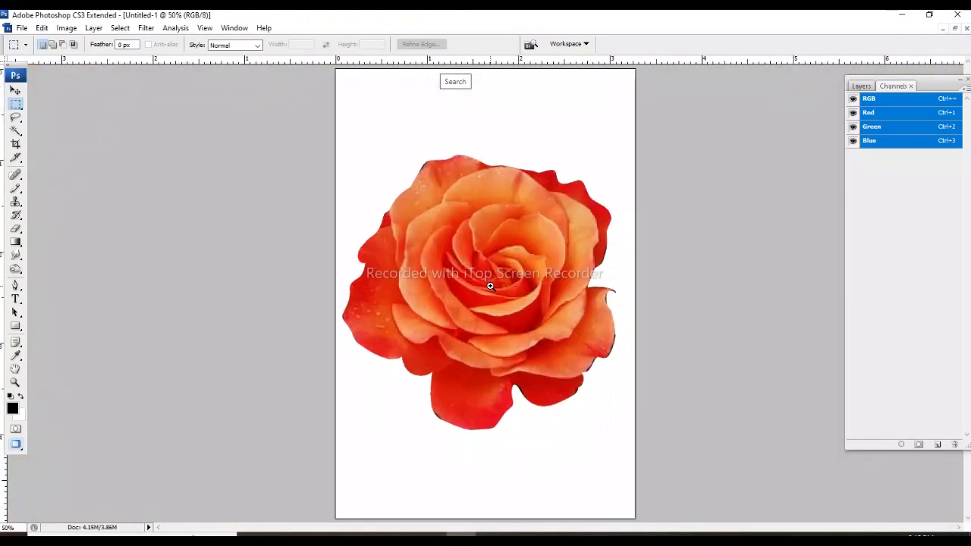
click(490, 287)
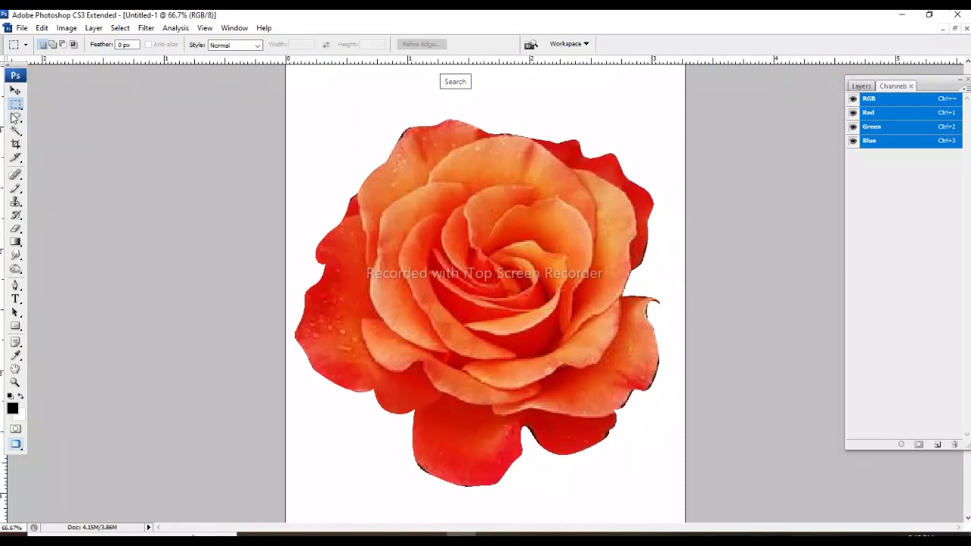
Pen-trace the lower-right outer petal, load it as a selection, and bring up Hue/Saturation
key(p)
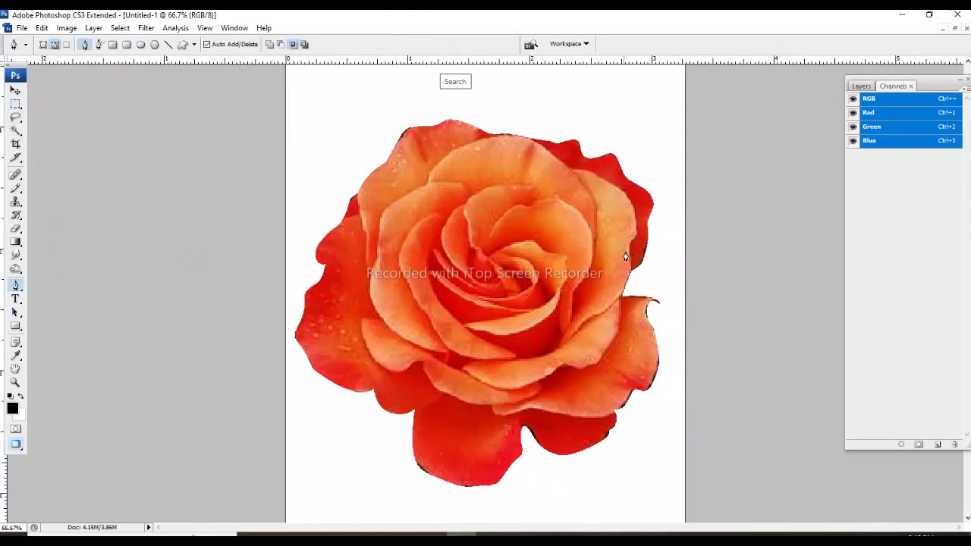
key(ctrl+plus)
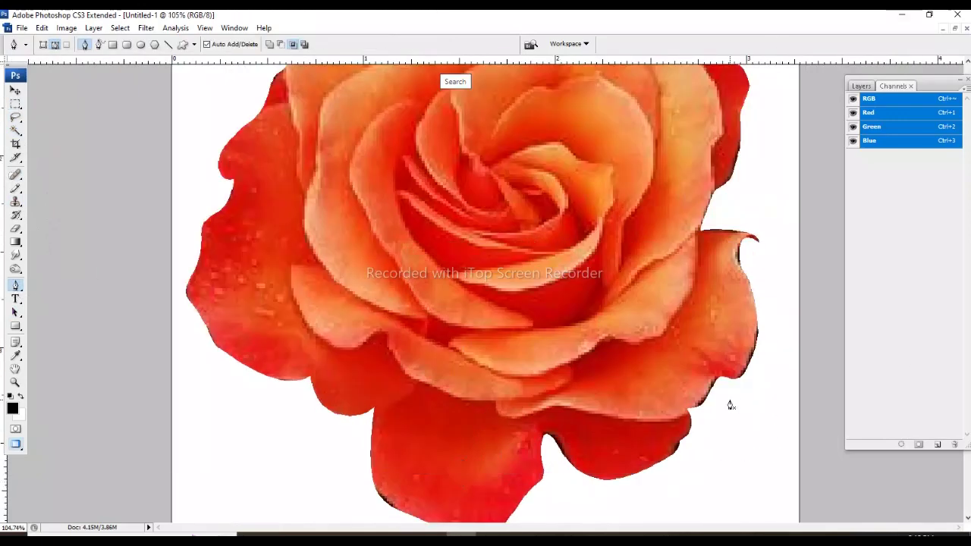
drag(586, 414, 559, 410)
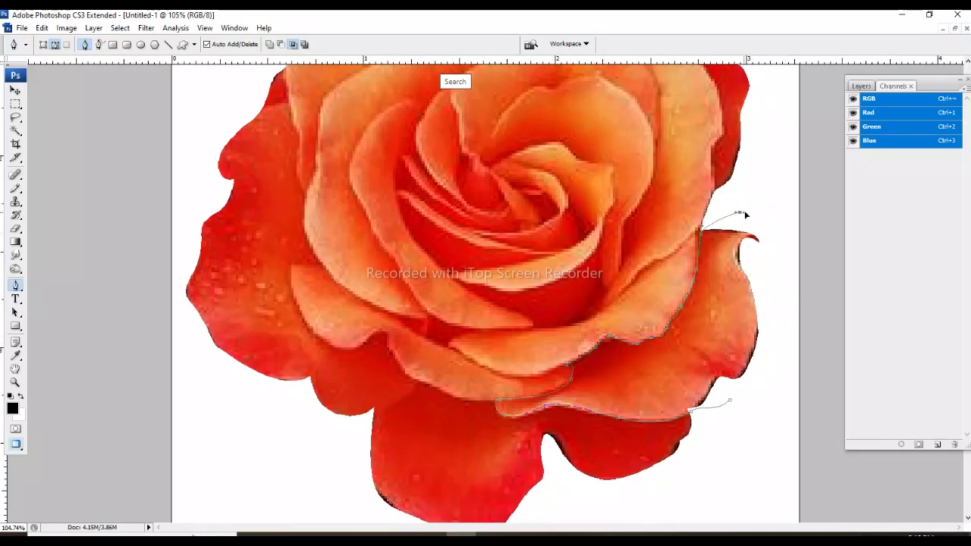
key(ctrl+Return)
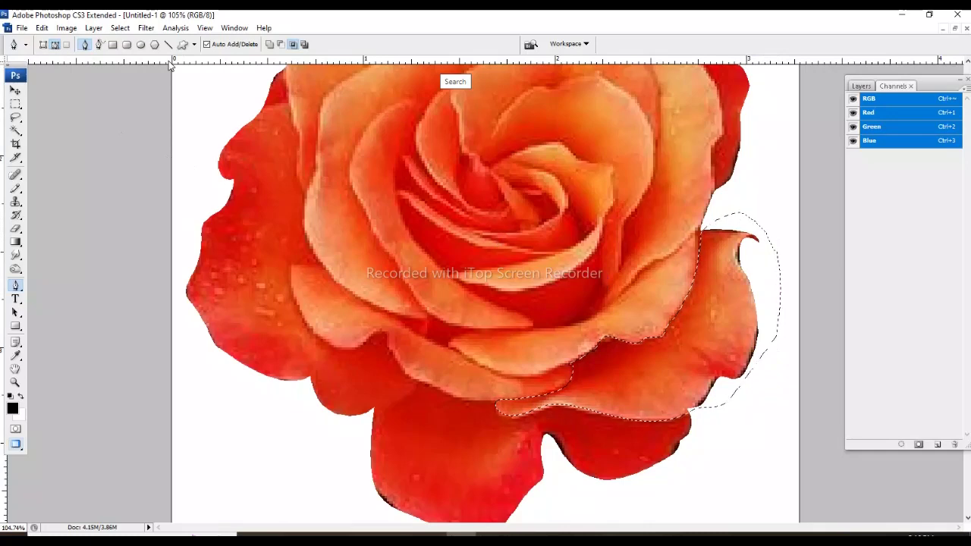
key(ctrl+u)
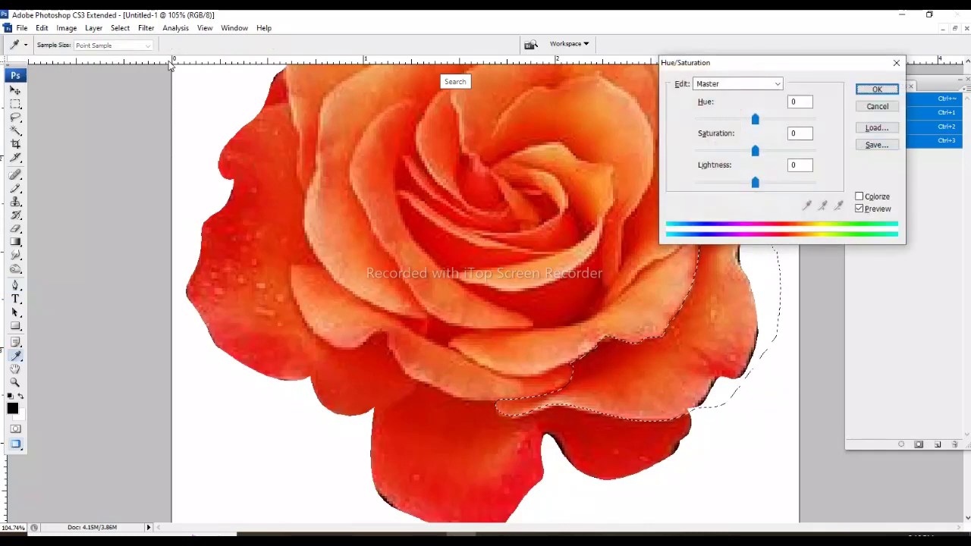
Shift the selected petal's hue to about +30, turning it yellow
drag(743, 71, 118, 88)
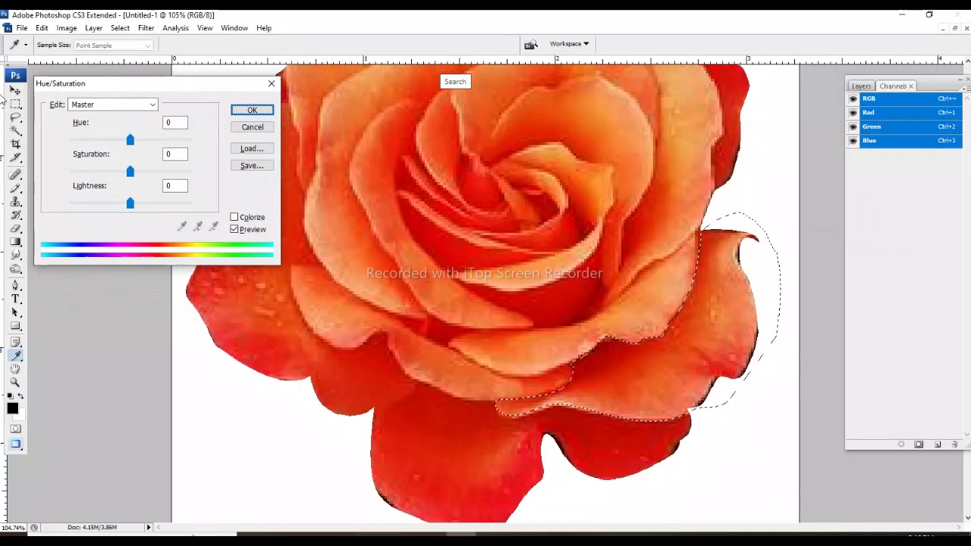
key(Escape)
click(66, 28)
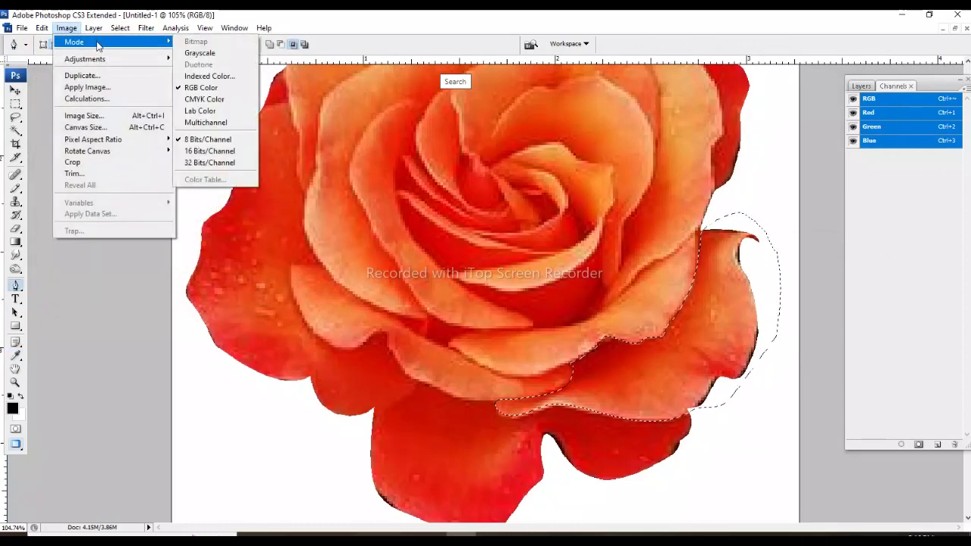
mouse_move(85, 58)
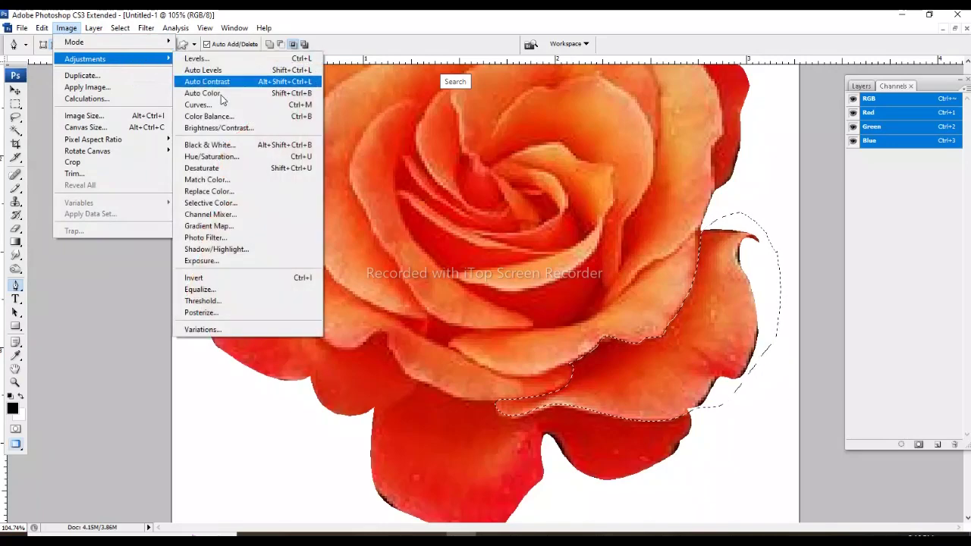
click(212, 157)
mouse_move(155, 91)
mouse_down()
mouse_move(182, 96)
mouse_move(212, 125)
mouse_move(200, 123)
mouse_move(212, 125)
mouse_up()
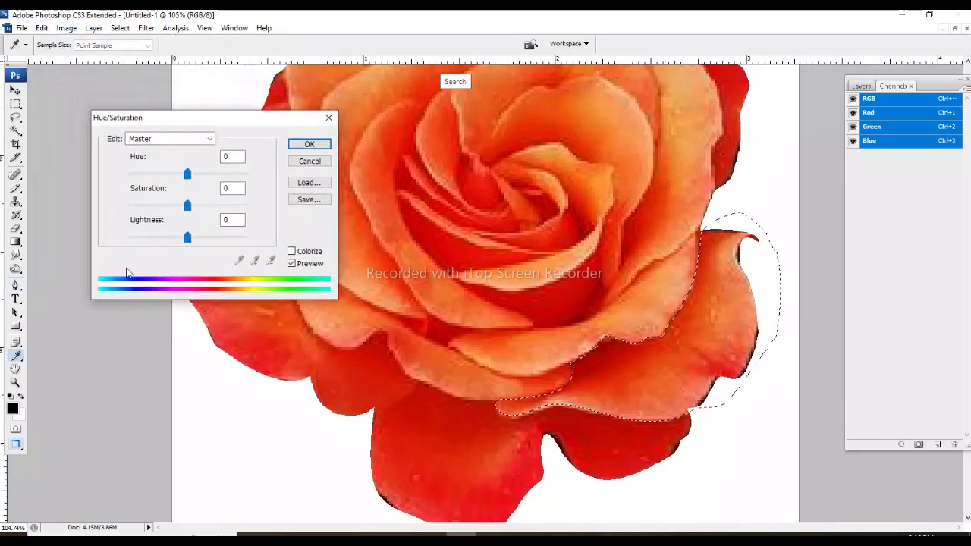
drag(191, 178, 206, 179)
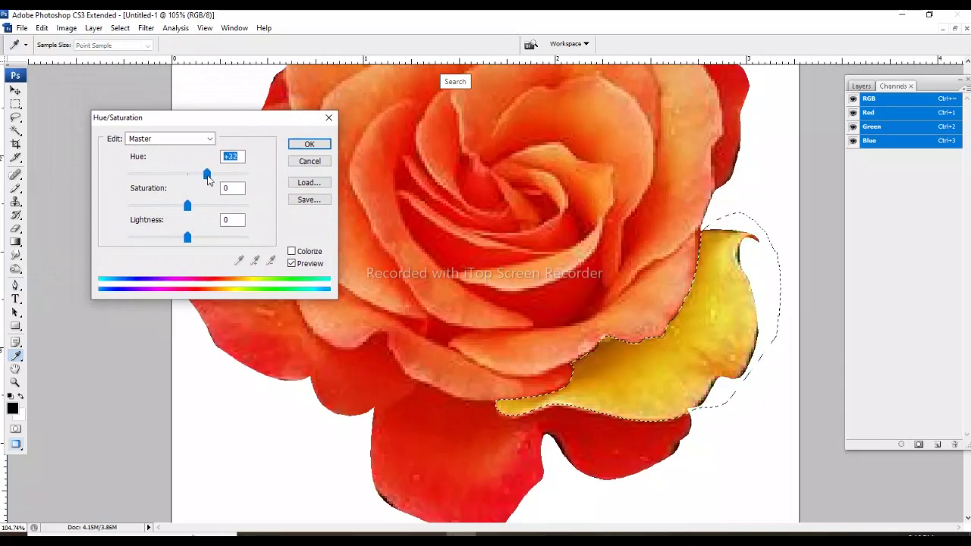
click(308, 145)
key(p)
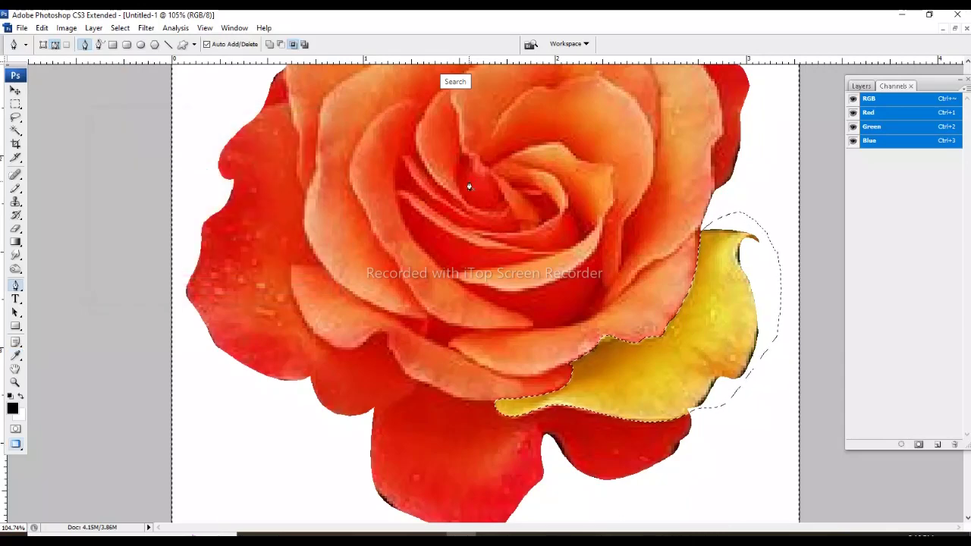
Pen-trace the petal above the yellow one and convert it to a selection
scroll(655, 307, up, 2)
scroll(626, 347, down, 3)
click(574, 346)
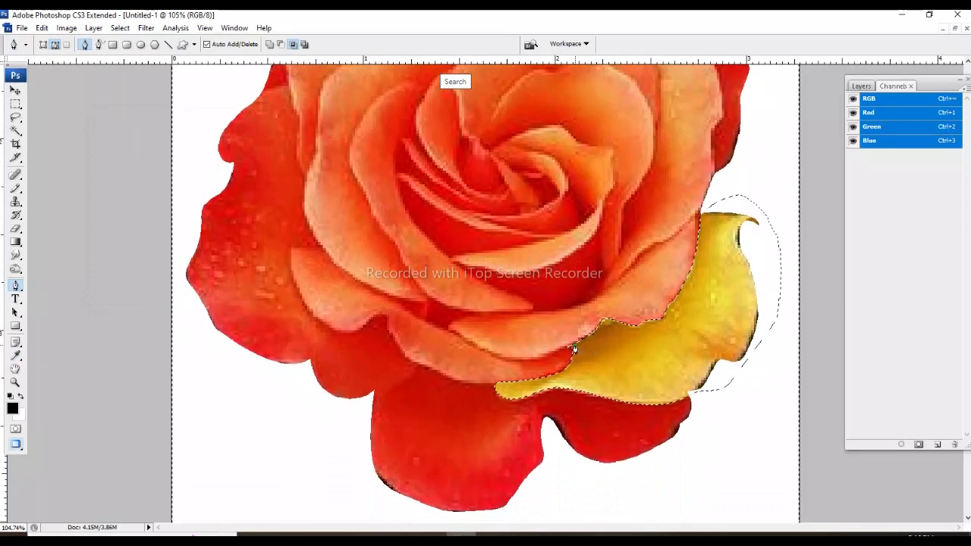
click(483, 355)
click(460, 340)
click(592, 304)
click(654, 249)
click(689, 223)
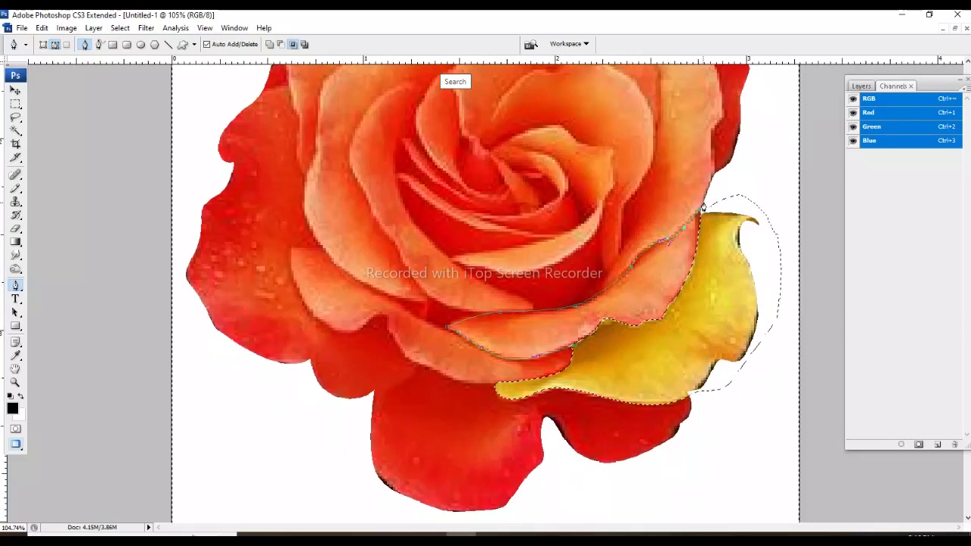
drag(712, 205, 727, 311)
key(ctrl+Return)
Shift that petal's hue by −61 to magenta, deselect, and view at print size
drag(725, 272, 739, 275)
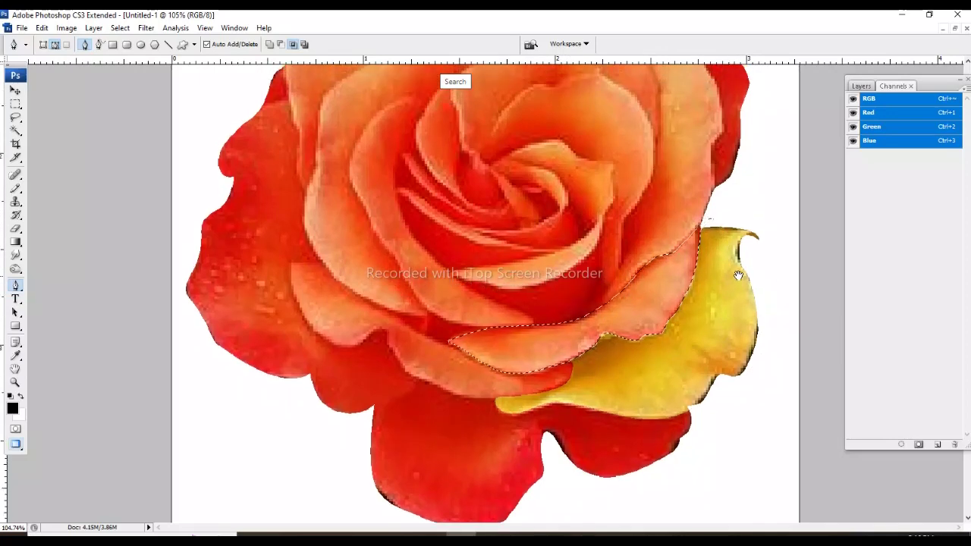
click(66, 28)
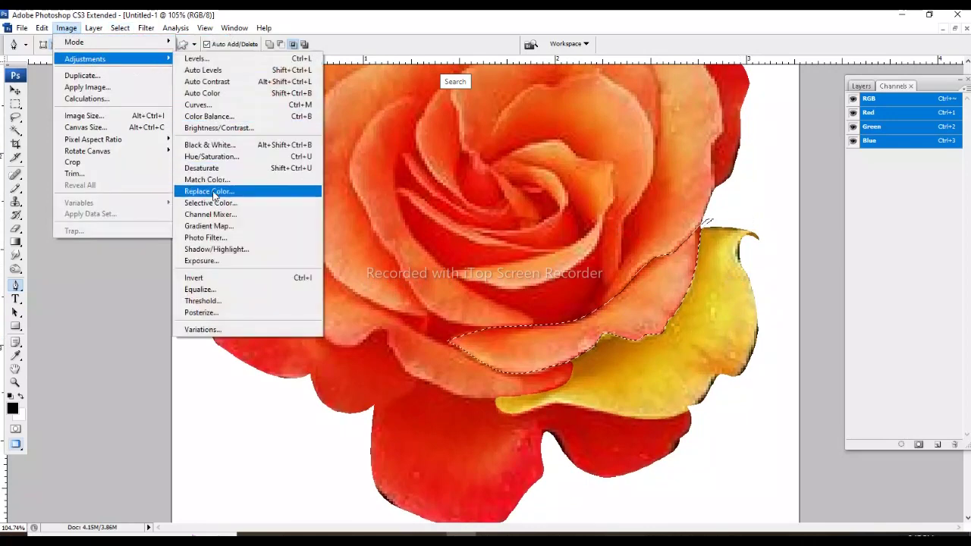
click(211, 157)
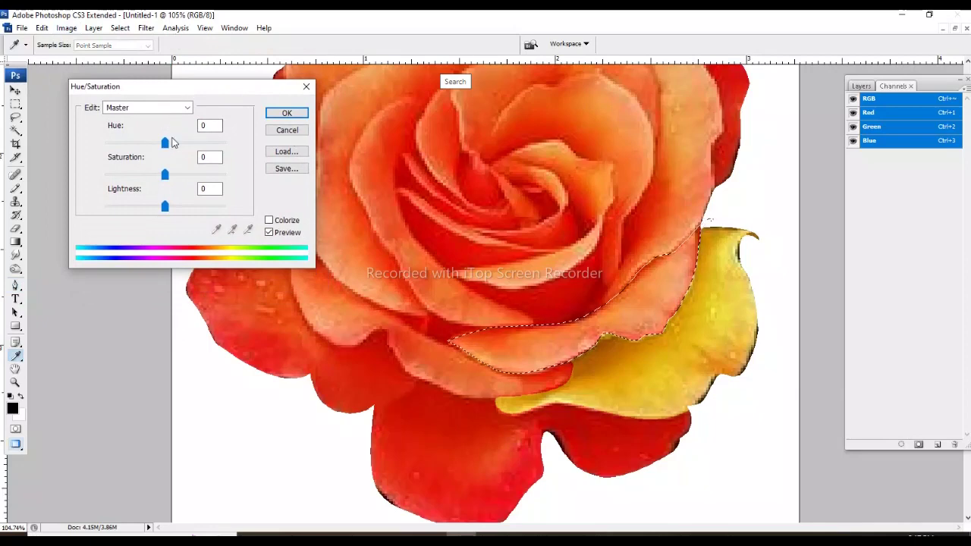
drag(165, 143, 131, 144)
click(286, 113)
key(p)
key(ctrl+d)
right_click(559, 203)
click(584, 237)
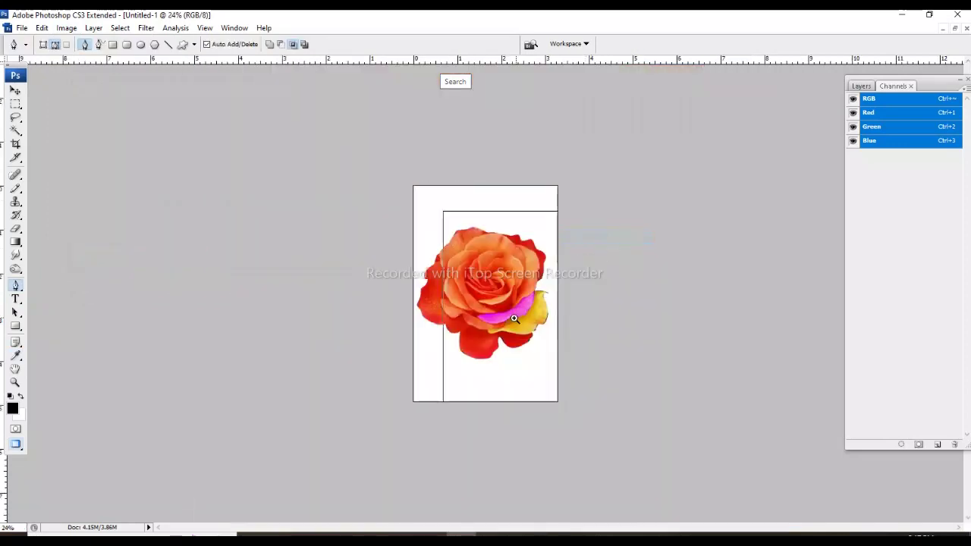
At 100% zoom, trace the left inner petal and turn it into a selection
key(ctrl+plus)
key(ctrl+plus)
key(ctrl+plus)
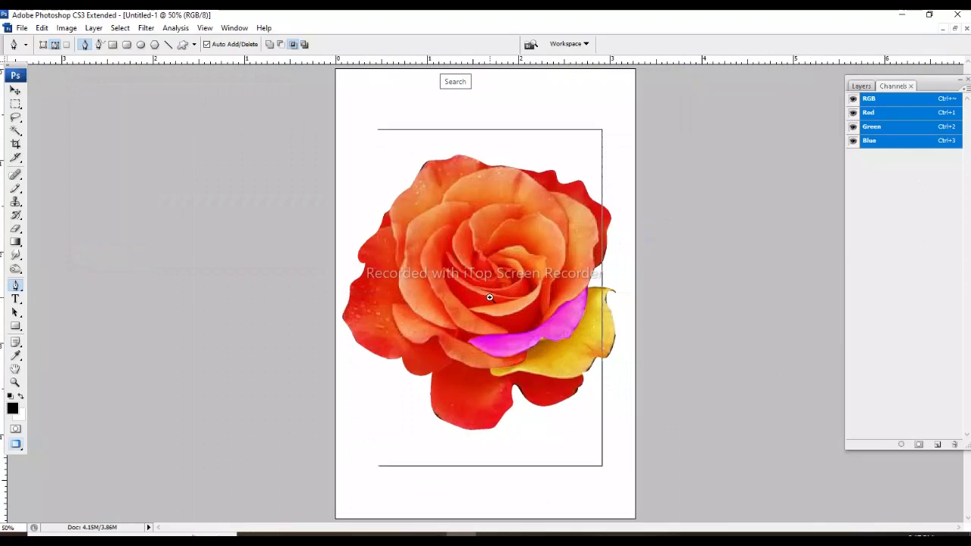
key(ctrl+plus)
click(471, 346)
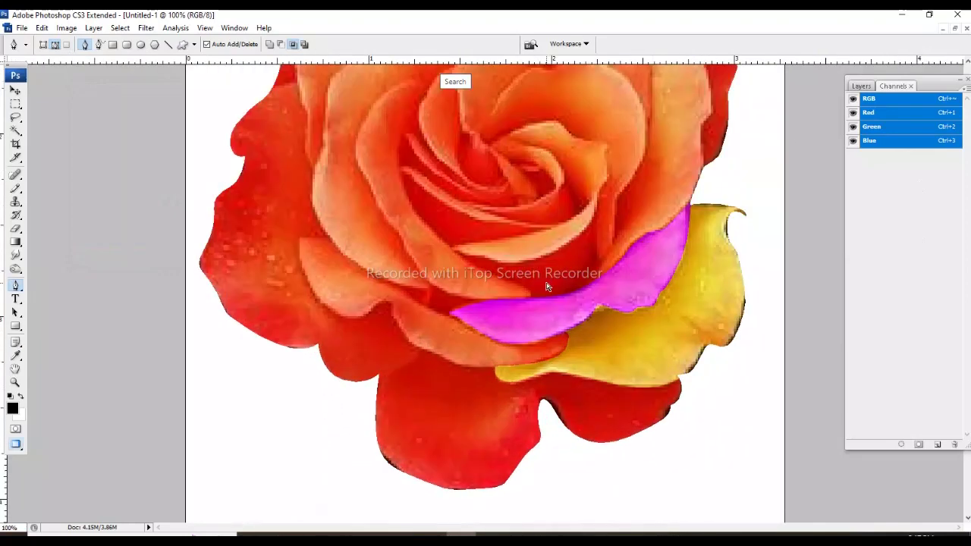
scroll(491, 273, up, 2)
key(ctrl+shift+i)
mouse_move(452, 373)
mouse_down()
mouse_move(372, 273)
mouse_move(390, 169)
mouse_move(410, 279)
mouse_move(503, 356)
mouse_up()
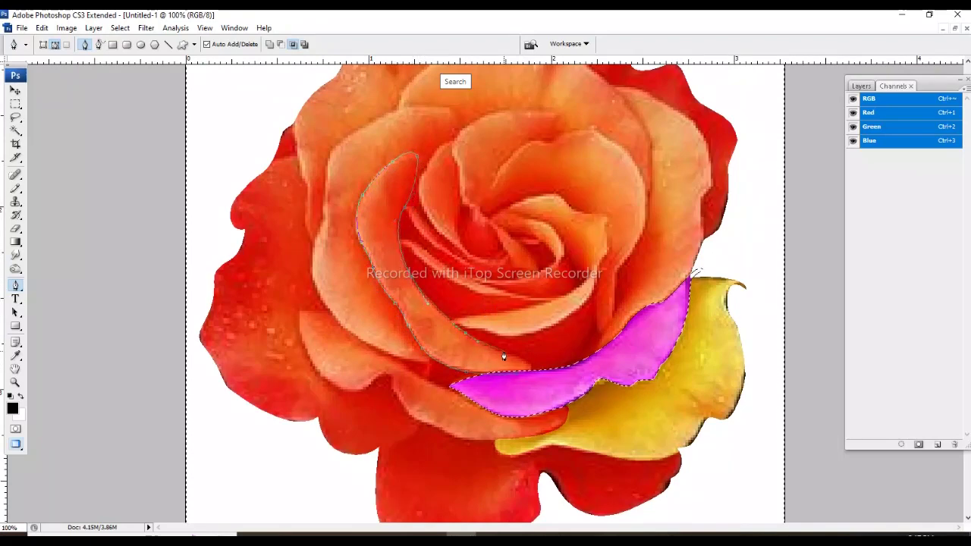
drag(503, 356, 536, 380)
key(ctrl+Return)
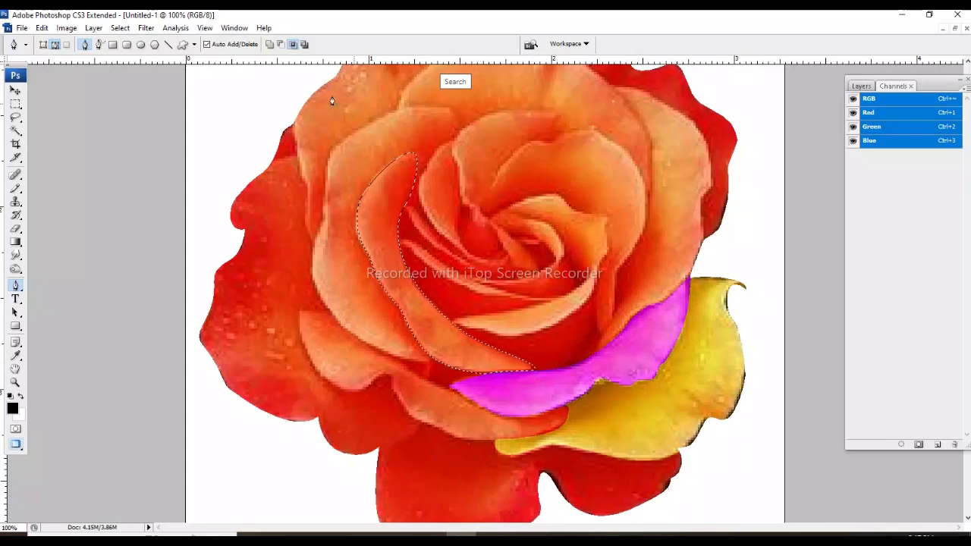
Apply a −148 hue shift to make the left inner petal blue
click(66, 27)
mouse_move(85, 59)
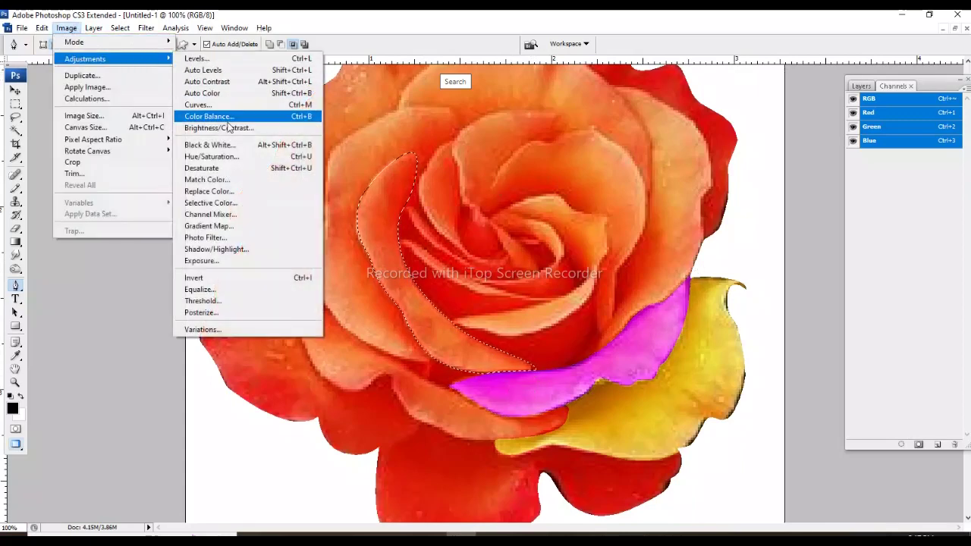
click(258, 157)
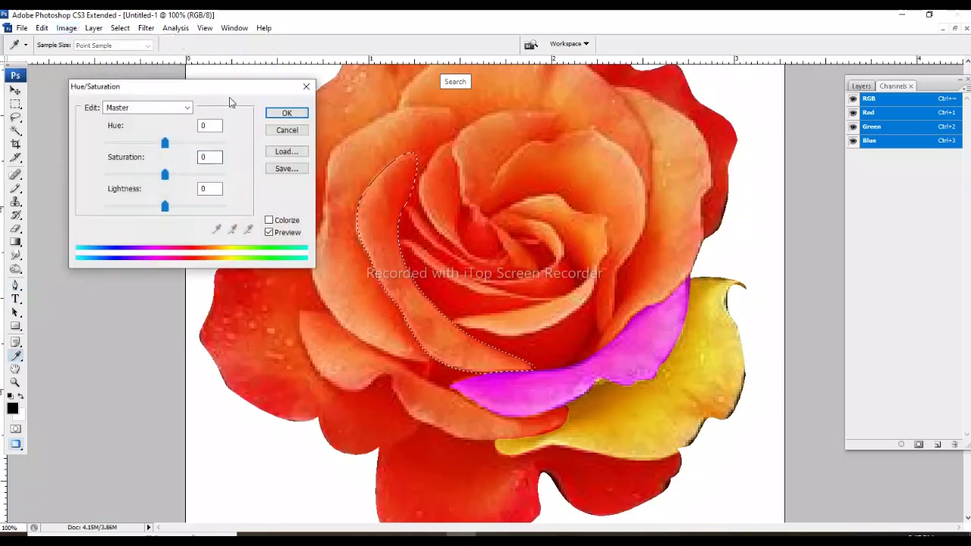
drag(227, 88, 732, 98)
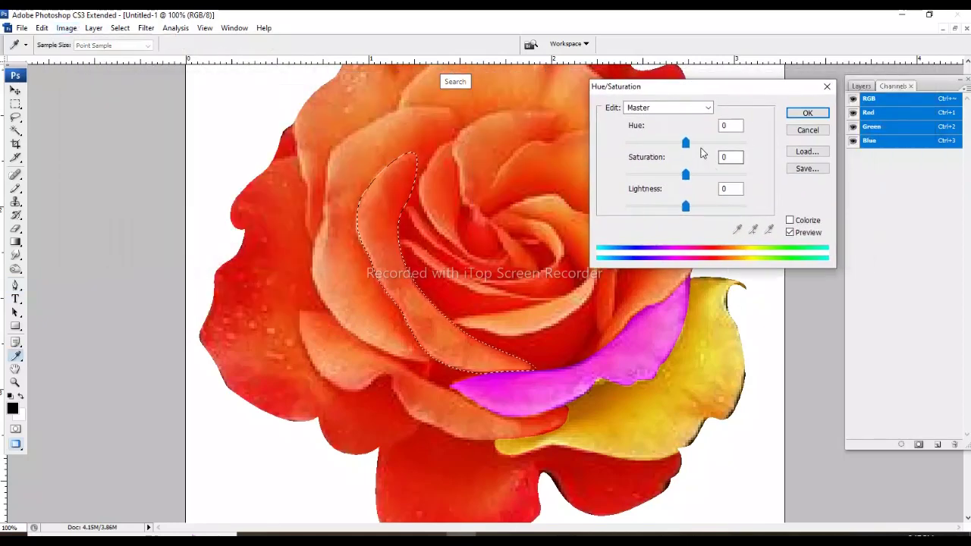
drag(686, 143, 633, 158)
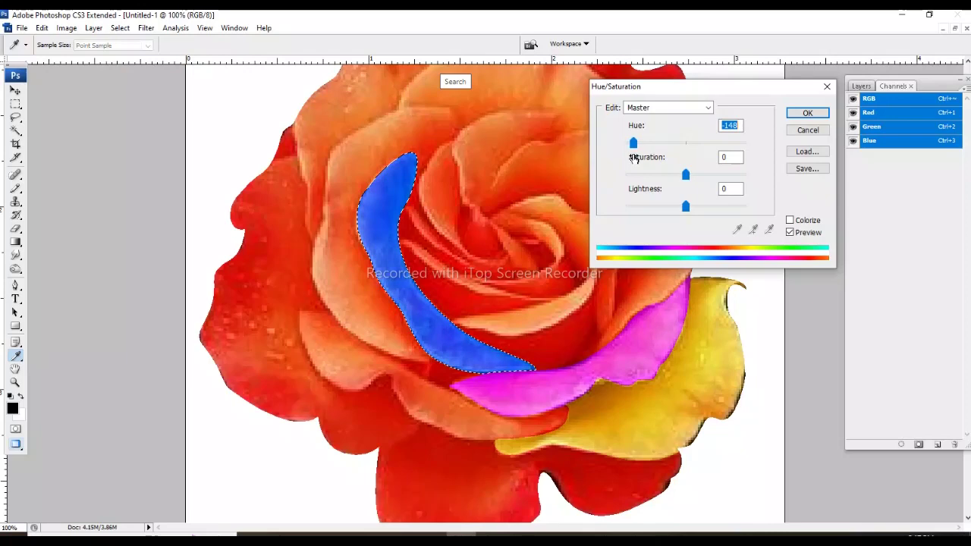
click(807, 112)
key(p)
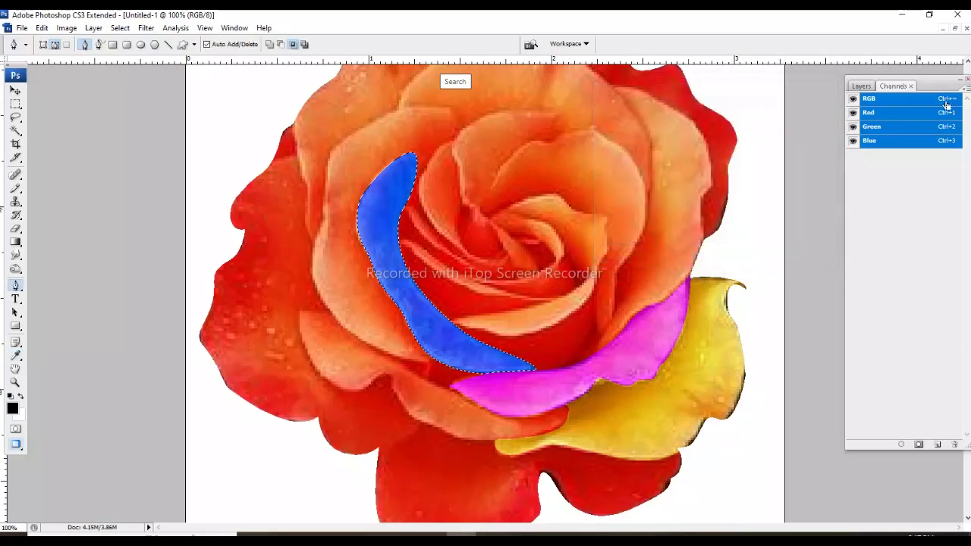
right_click(504, 225)
Zoom in to 100% on the rose
click(531, 255)
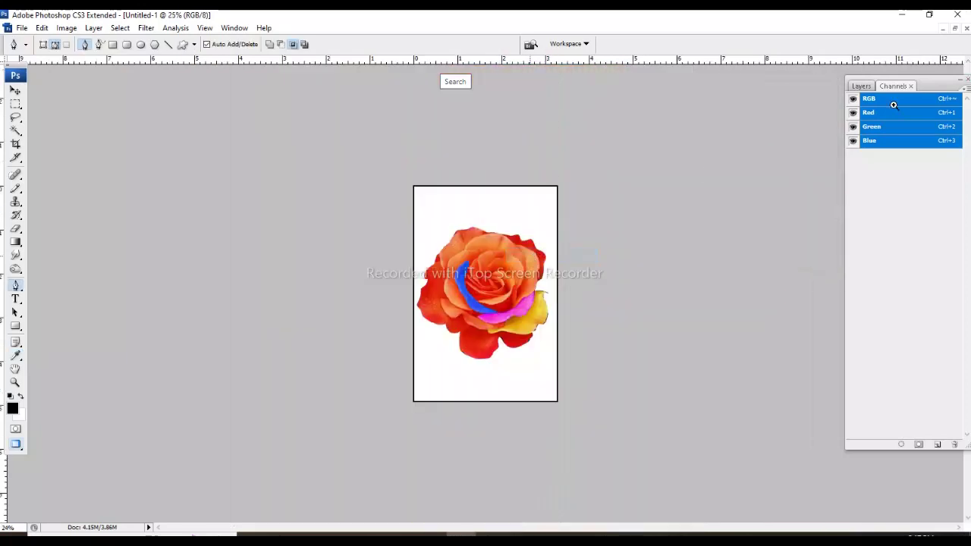
click(494, 314)
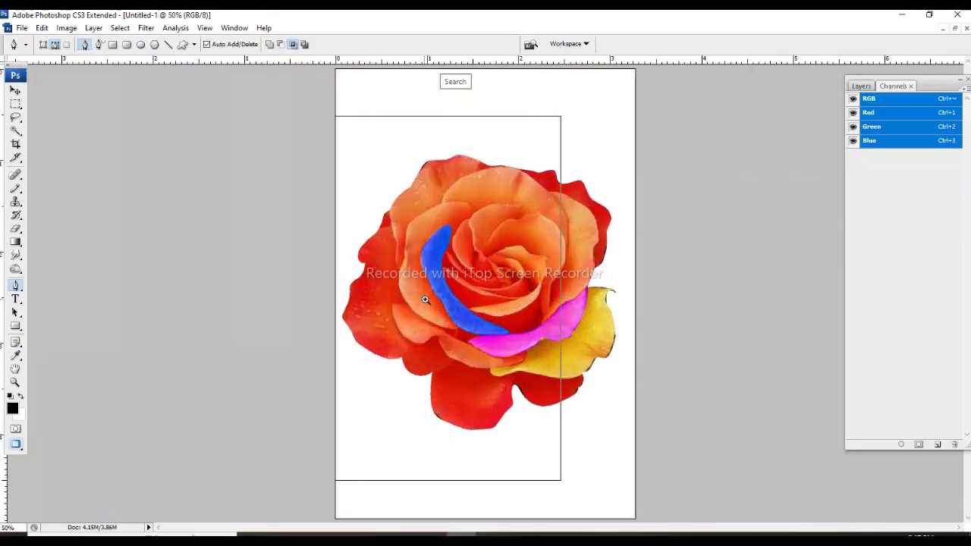
click(495, 314)
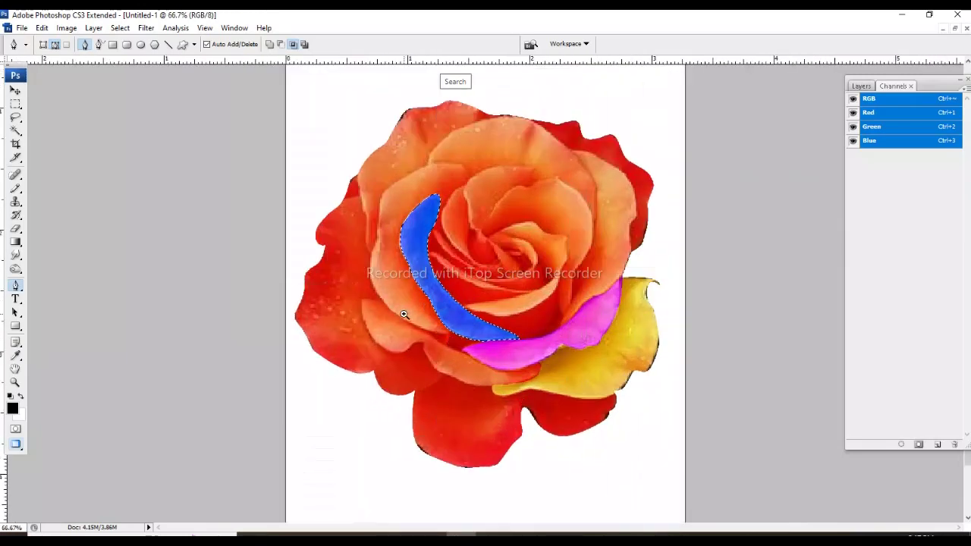
key(ctrl+plus)
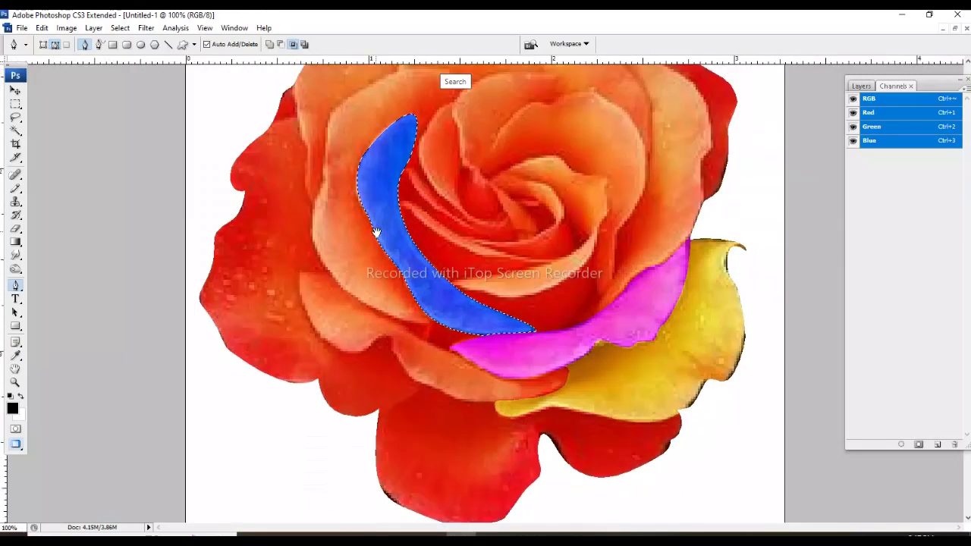
scroll(380, 227, up, 2)
Pen-trace the large outer-left petal around the blue one and make it a selection
click(450, 379)
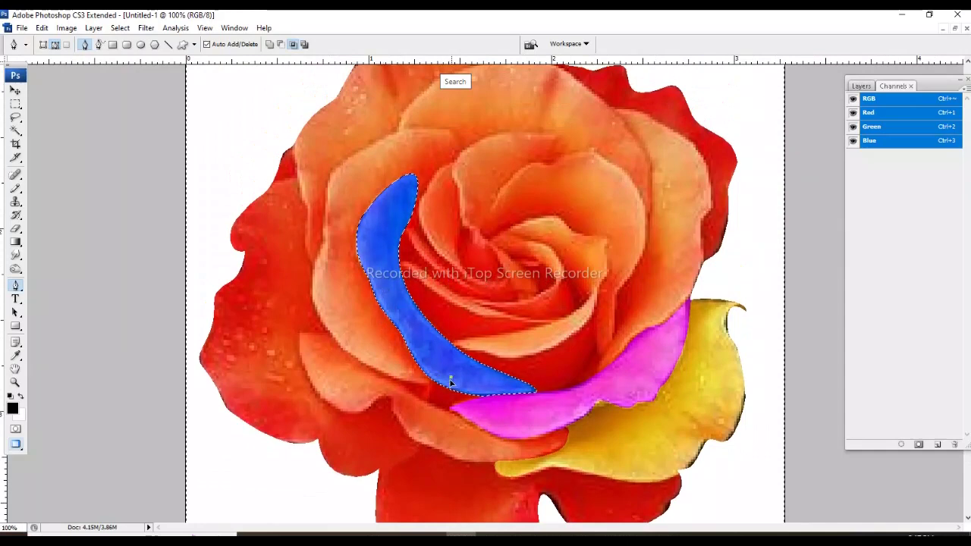
click(353, 365)
click(309, 298)
click(325, 228)
click(337, 167)
click(412, 135)
click(463, 156)
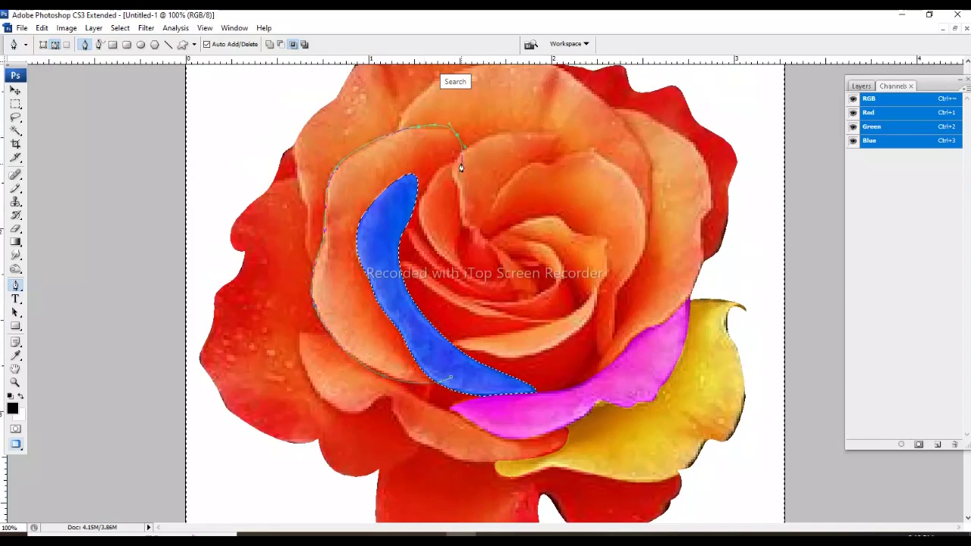
drag(392, 270, 391, 304)
click(451, 373)
key(ctrl+Return)
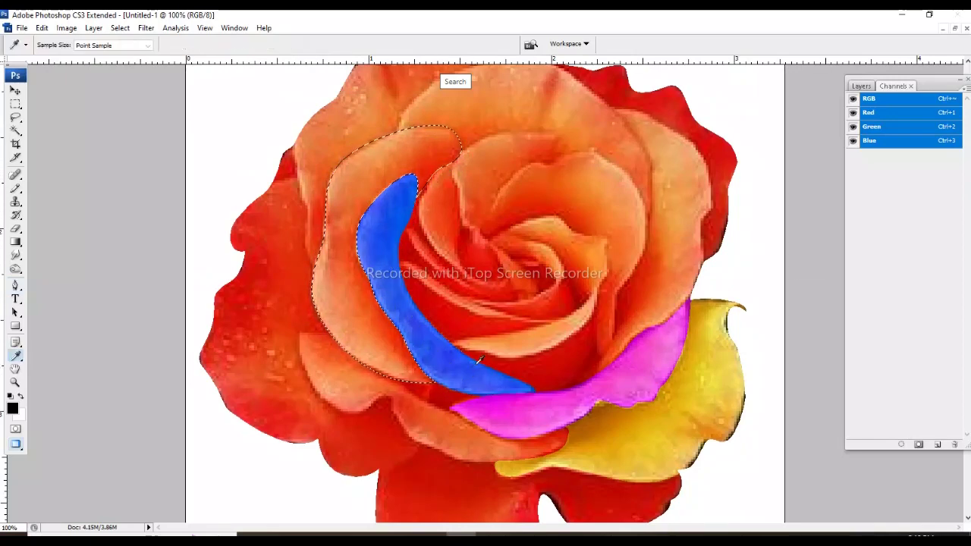
Recolour the petal muted green with Hue +133 and Saturation −42, then deselect
key(ctrl+u)
mouse_move(686, 143)
mouse_down()
mouse_move(731, 143)
mouse_move(742, 153)
mouse_move(714, 159)
mouse_move(733, 156)
mouse_up()
drag(684, 179, 673, 179)
drag(733, 143, 735, 143)
click(682, 175)
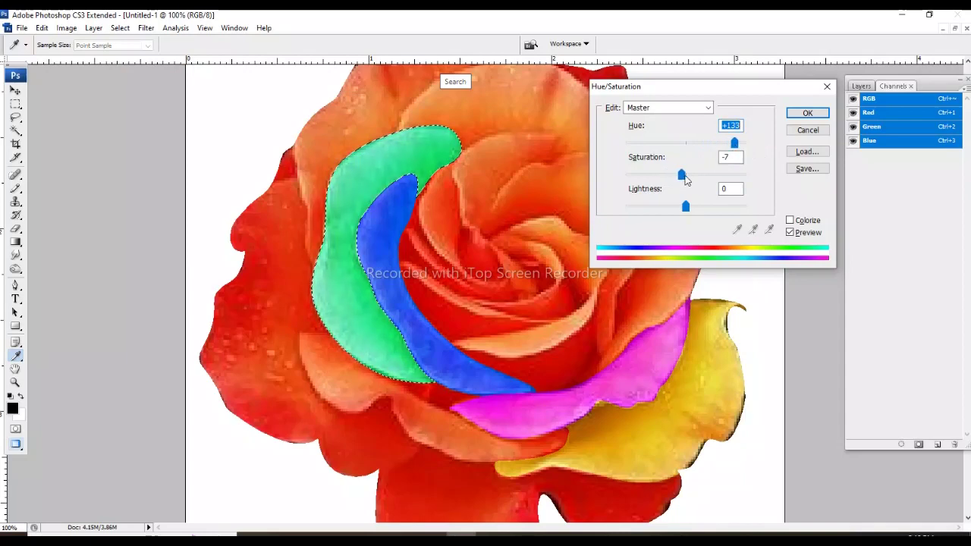
drag(672, 175, 659, 176)
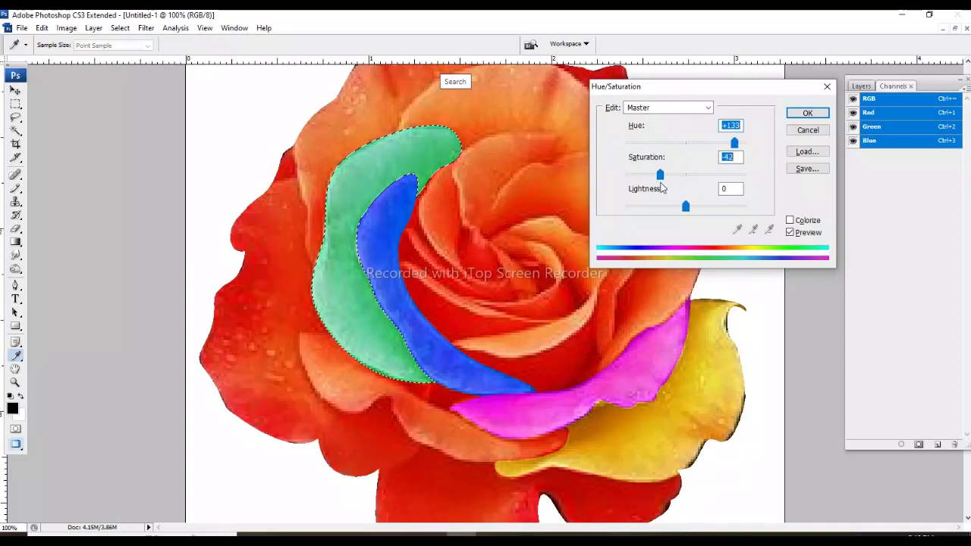
key(Return)
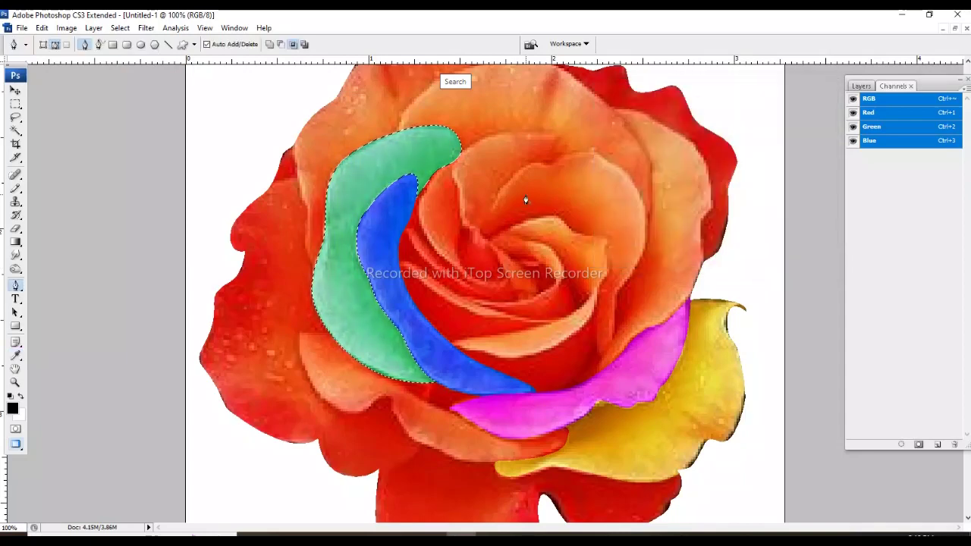
key(ctrl+d)
scroll(543, 214, down, 1)
scroll(547, 134, up, 1)
scroll(567, 267, up, 1)
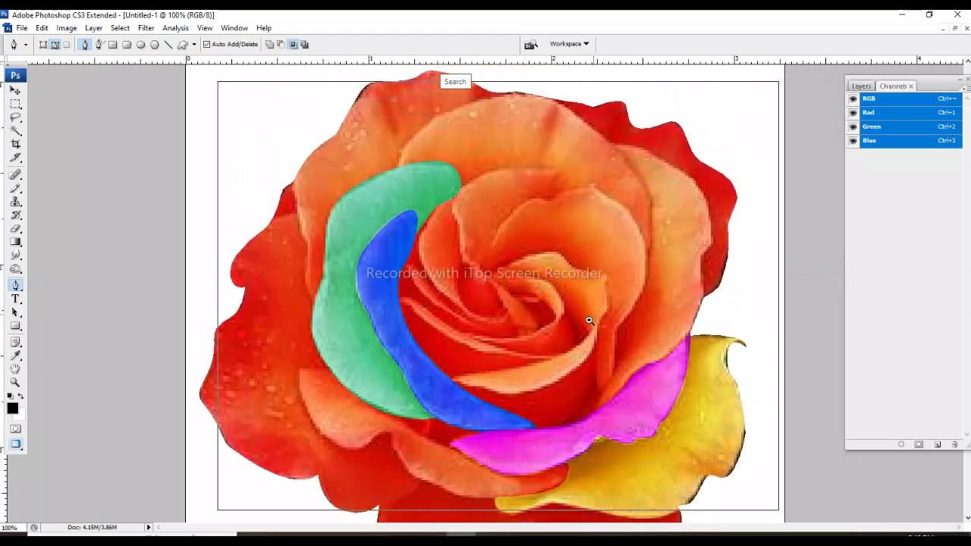
key(ctrl+plus)
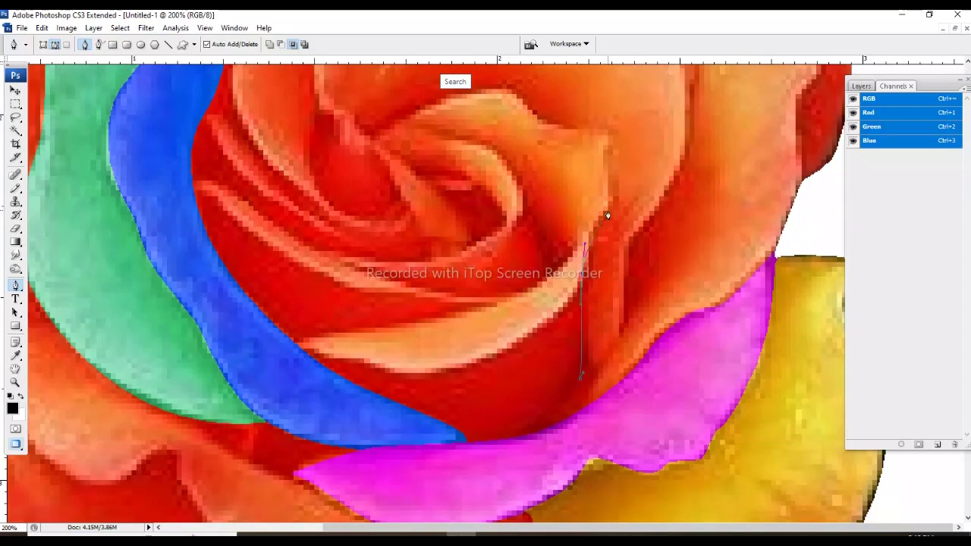
Close the outline around the upper-right inner petal and convert it to a selection
drag(606, 137, 607, 340)
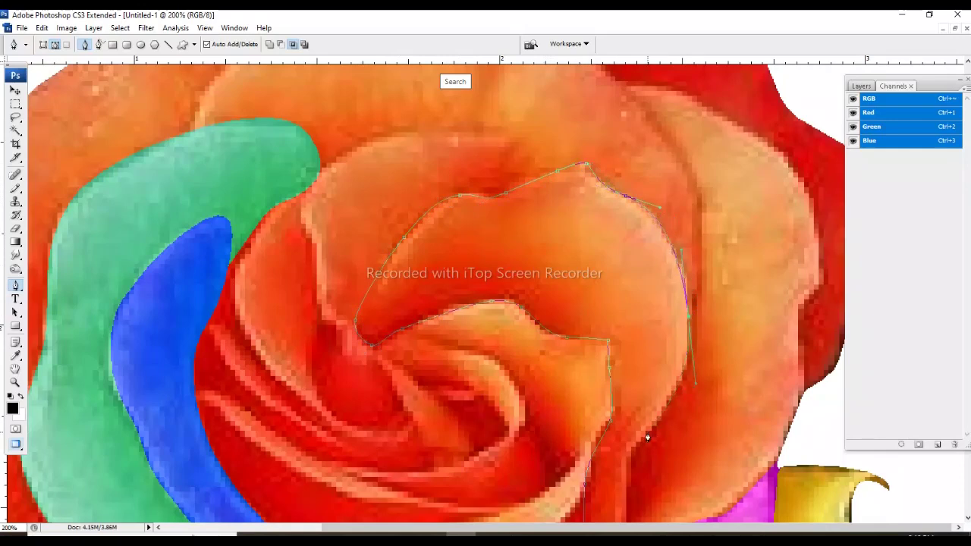
drag(616, 478, 640, 298)
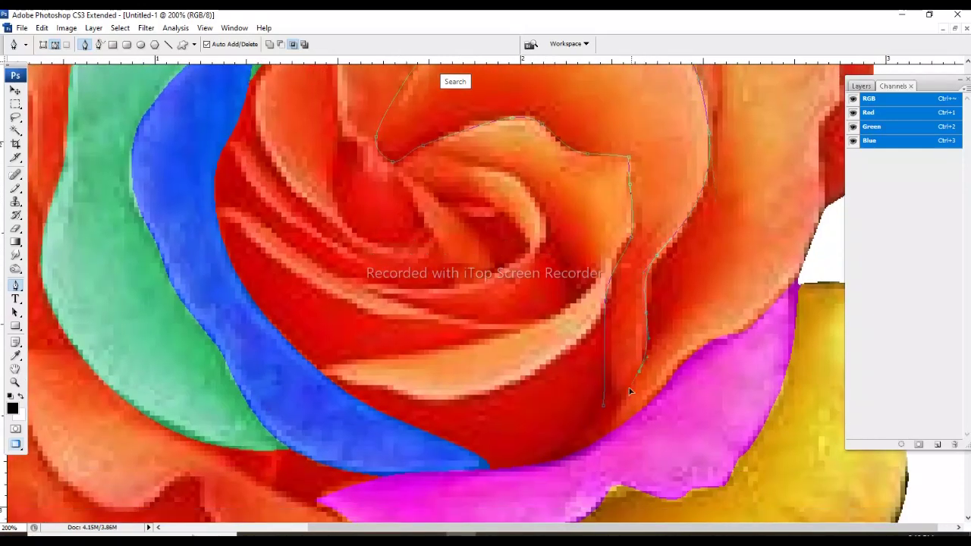
click(611, 416)
key(ctrl+Return)
key(ctrl+minus)
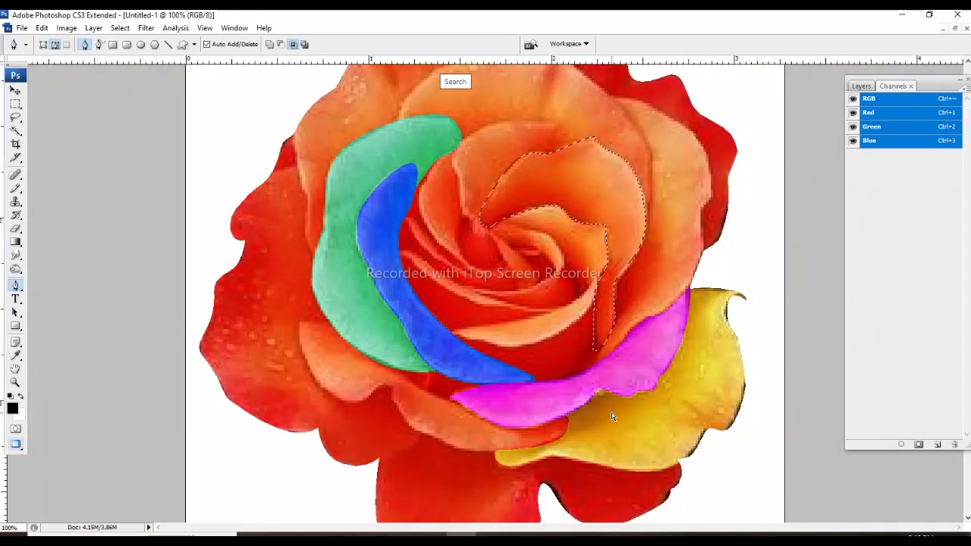
Shift the selected petal's hue to −23 for a deeper pinkish red
key(ctrl+u)
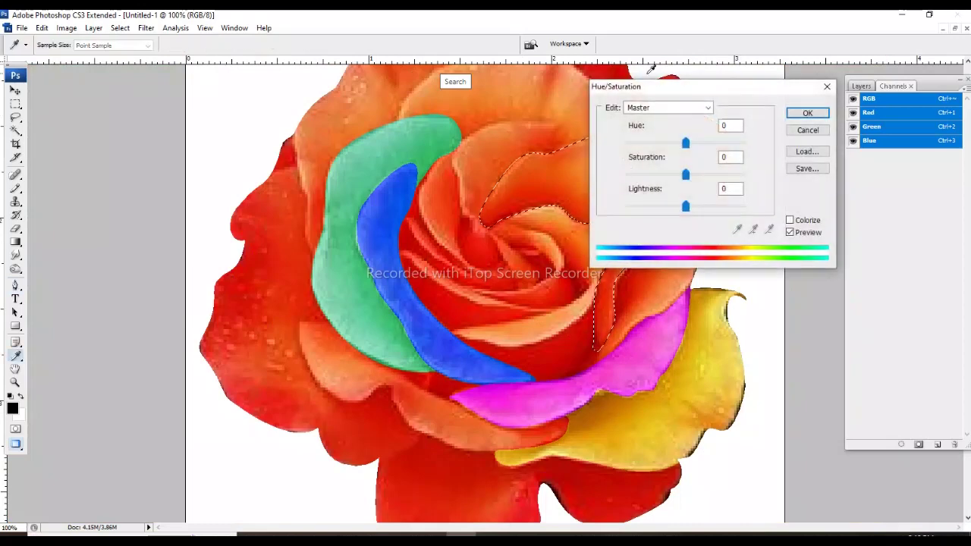
drag(741, 92, 726, 58)
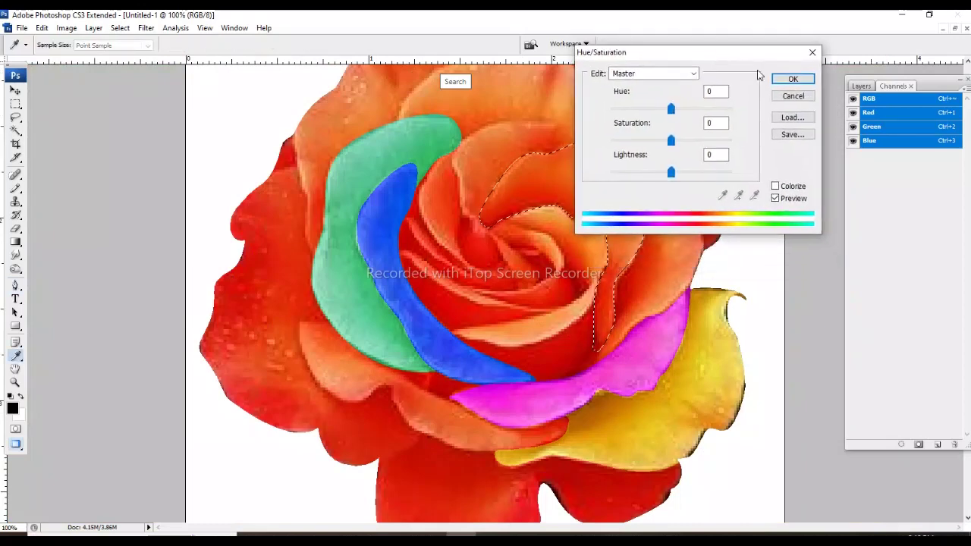
click(792, 97)
key(p)
key(ctrl+minus)
key(ctrl+minus)
key(ctrl+minus)
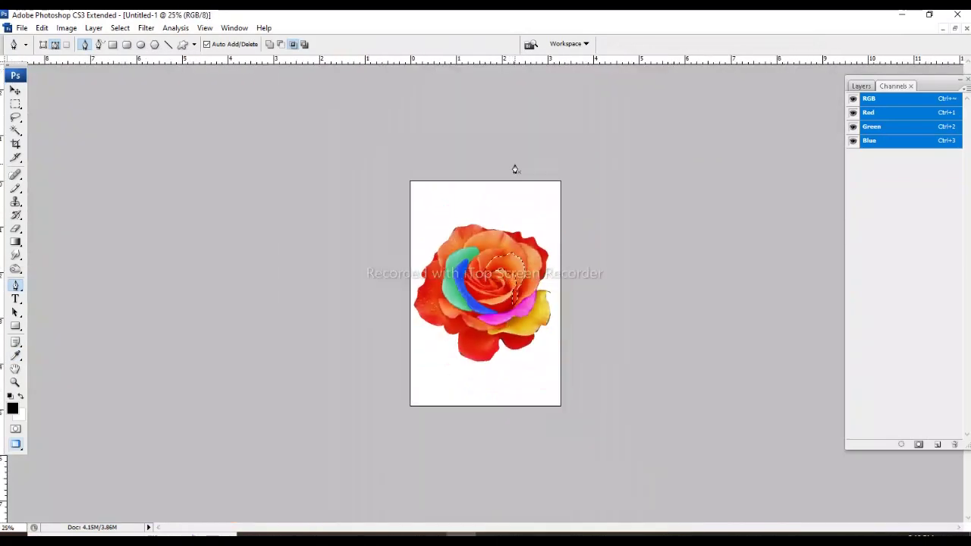
drag(522, 198, 433, 388)
key(ctrl+plus)
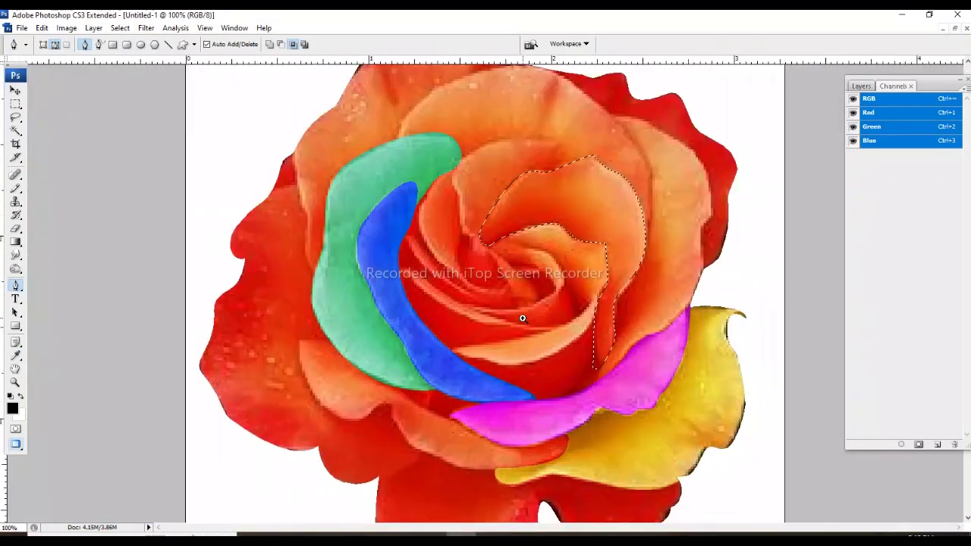
key(ctrl+u)
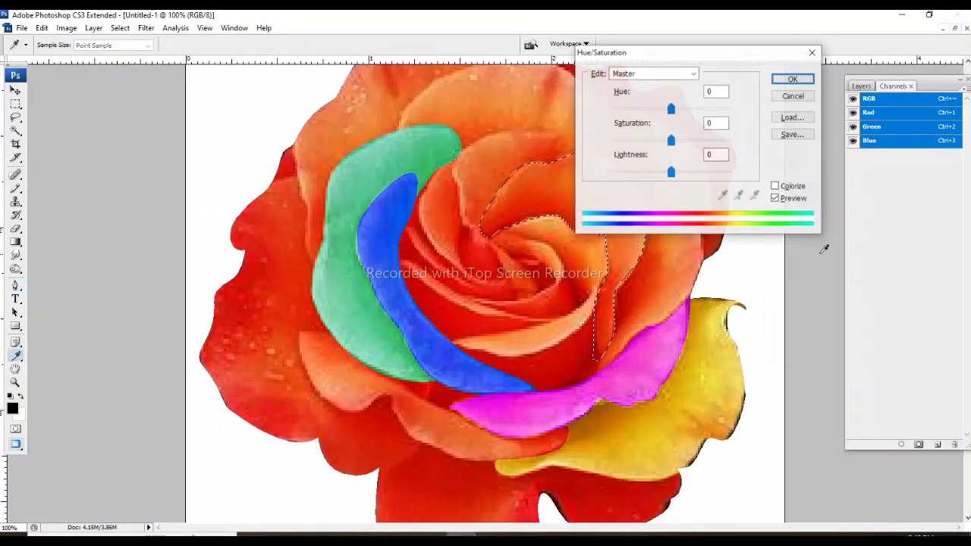
drag(671, 47, 759, 58)
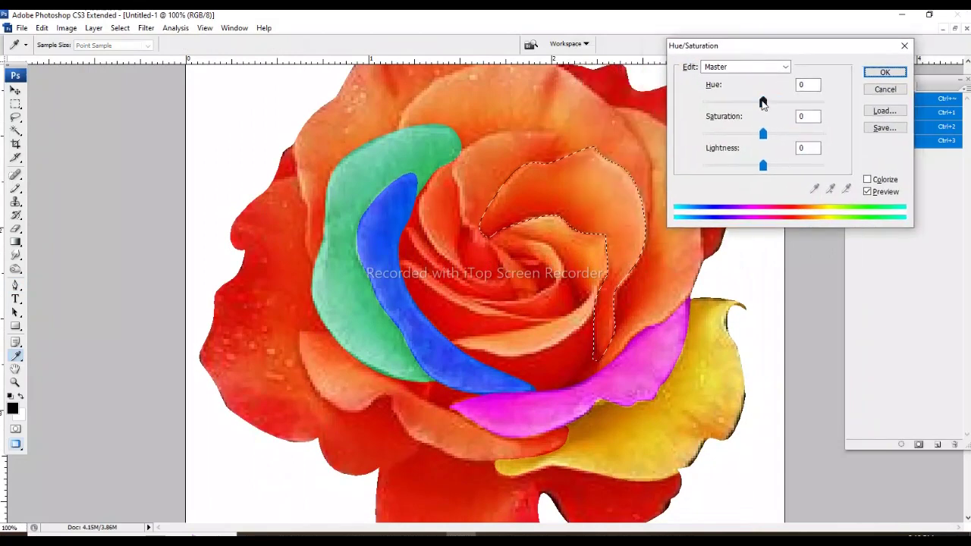
mouse_move(763, 102)
mouse_down()
mouse_move(783, 102)
mouse_move(751, 118)
mouse_up()
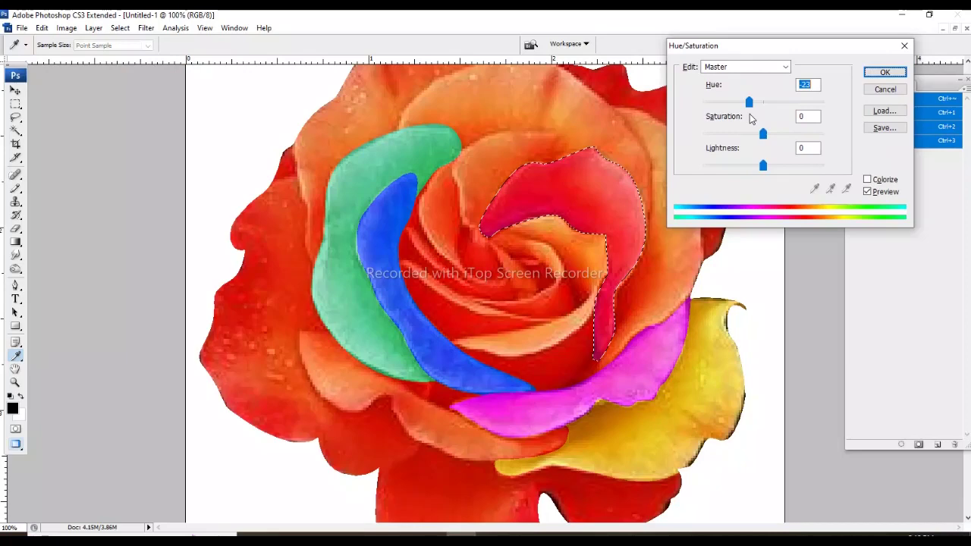
key(Return)
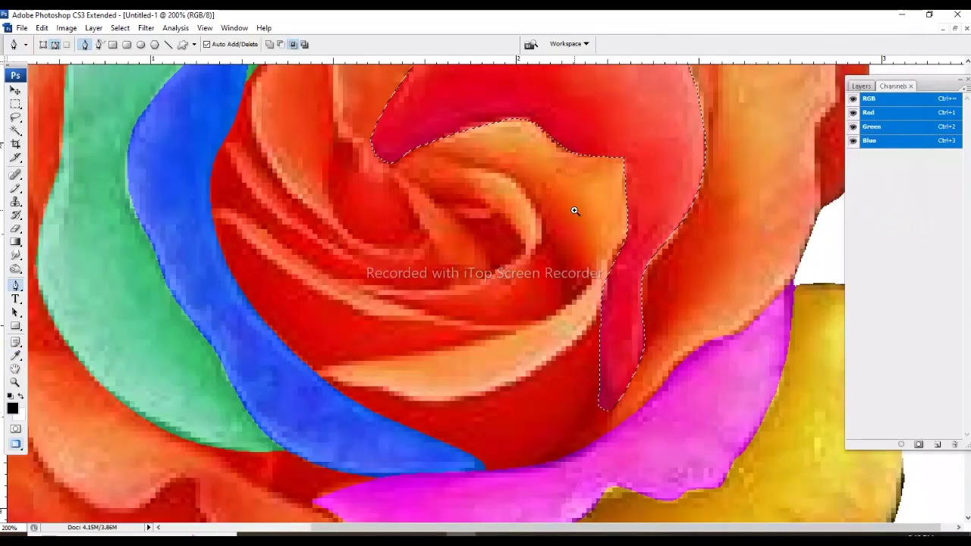
key(ctrl+plus)
Pen-trace the curled central petal and turn it into a selection
click(393, 157)
click(539, 237)
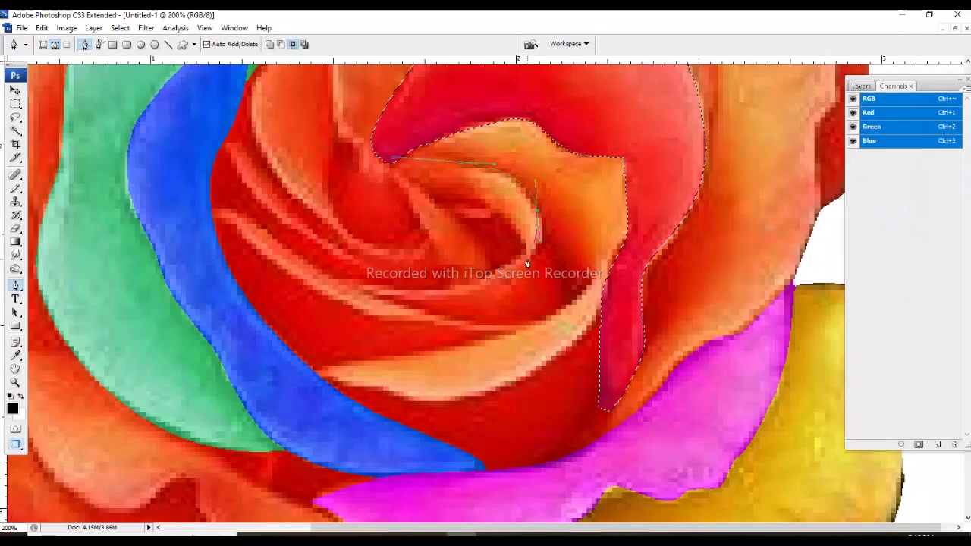
drag(355, 290, 279, 289)
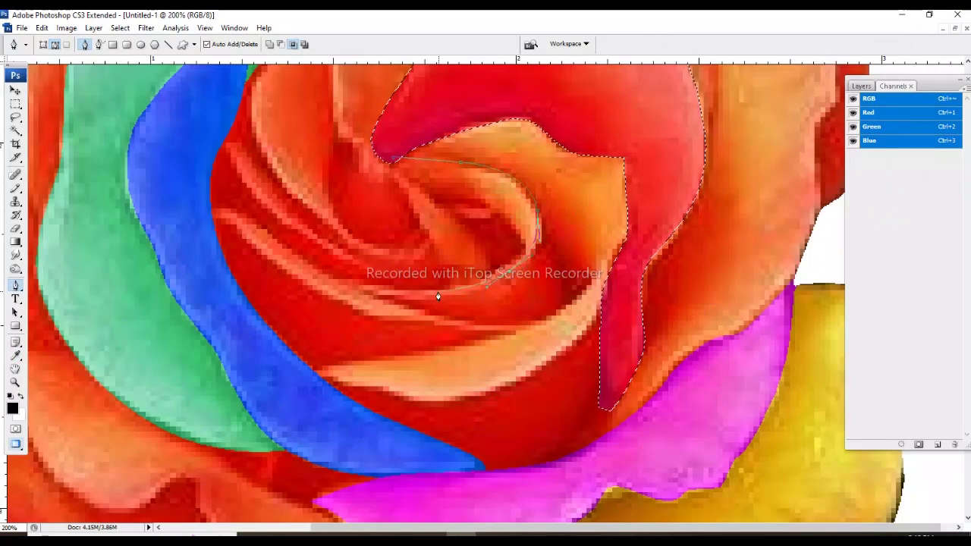
click(552, 325)
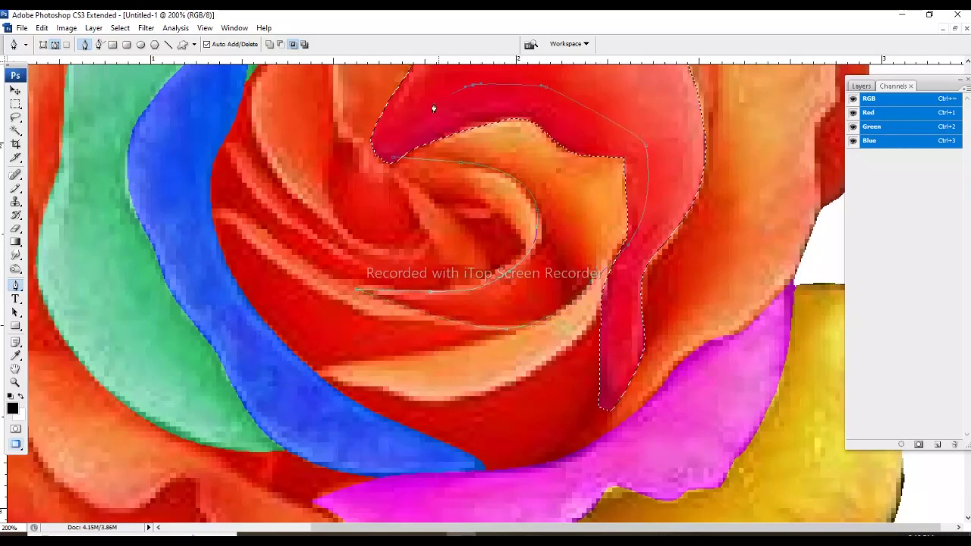
key(ctrl+Return)
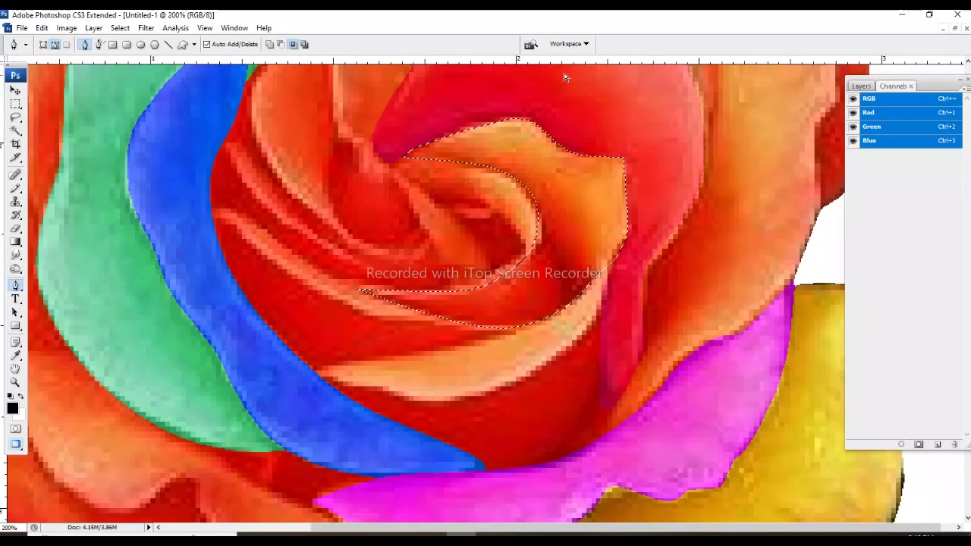
Swing the central petal's hue to −180, making it cyan
key(ctrl+u)
drag(763, 102, 699, 126)
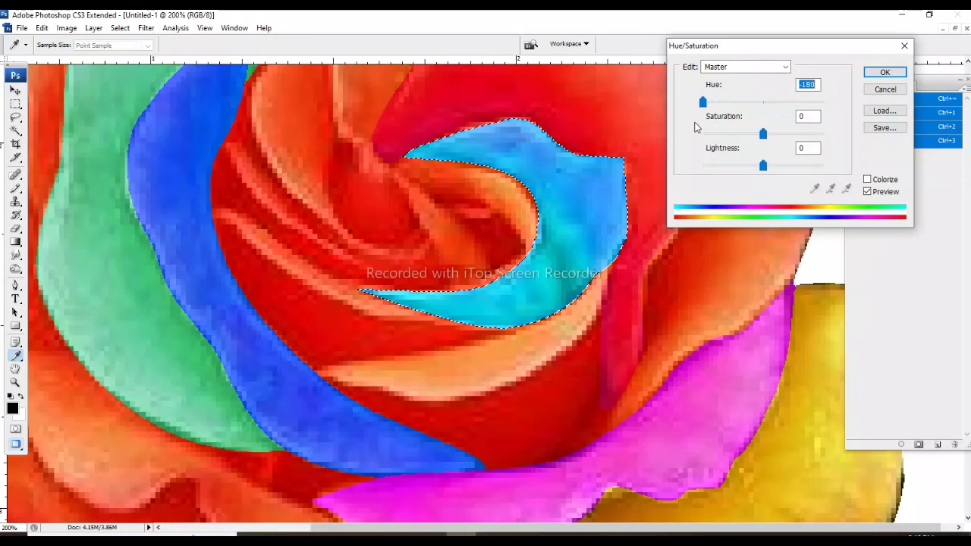
key(Return)
key(p)
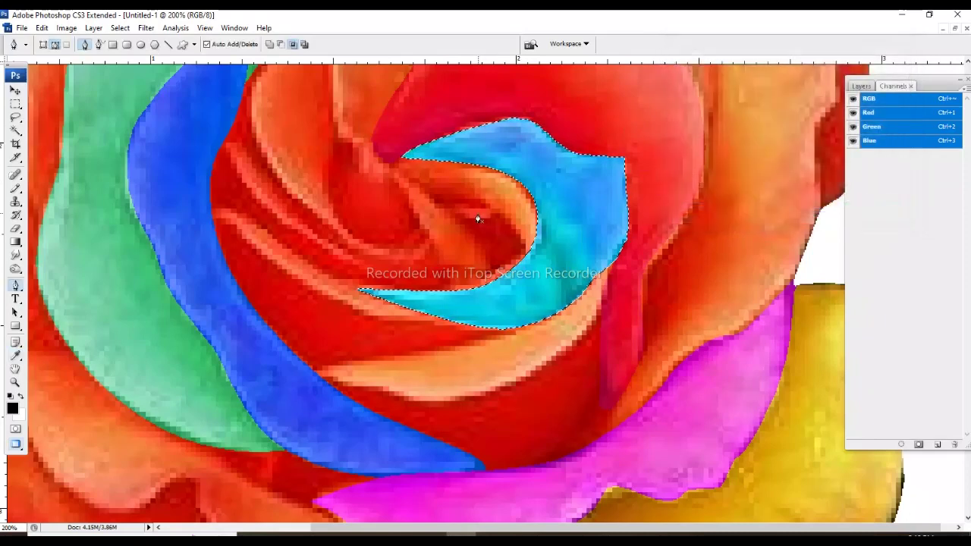
Pen-trace the inner petal curling beneath the cyan one at the rose's centre
scroll(478, 219, down, 1)
drag(603, 226, 588, 289)
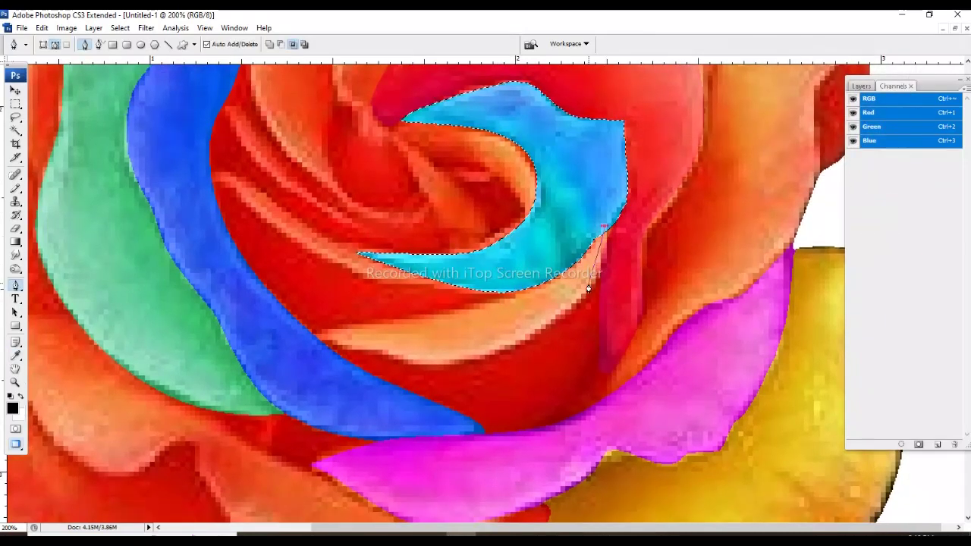
click(549, 329)
drag(457, 365, 410, 378)
click(284, 336)
scroll(265, 341, up, 2)
click(206, 294)
drag(203, 243, 224, 241)
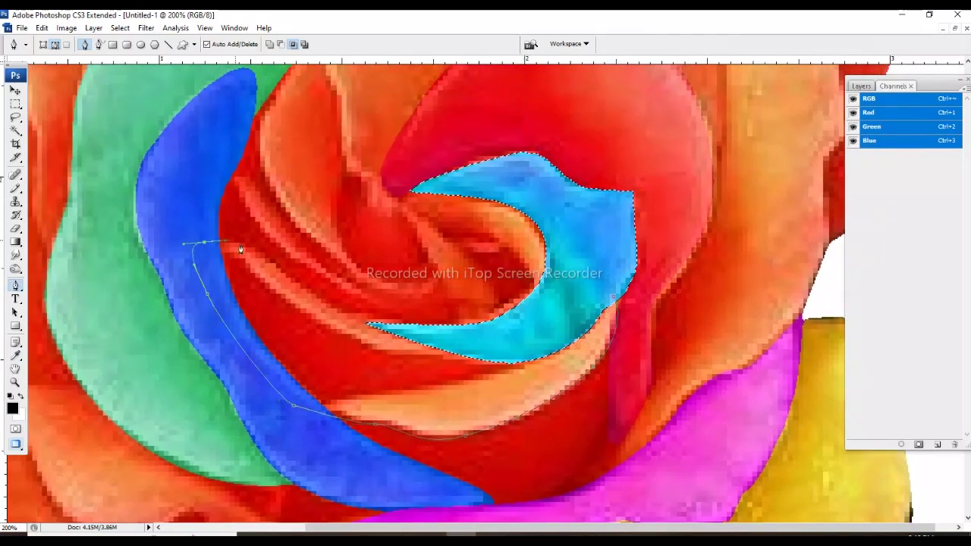
click(419, 332)
click(554, 314)
drag(597, 292, 605, 263)
Undo misplaced path segments and redraw the curves along the blue and cyan petals
key(ctrl+minus)
key(ctrl+minus)
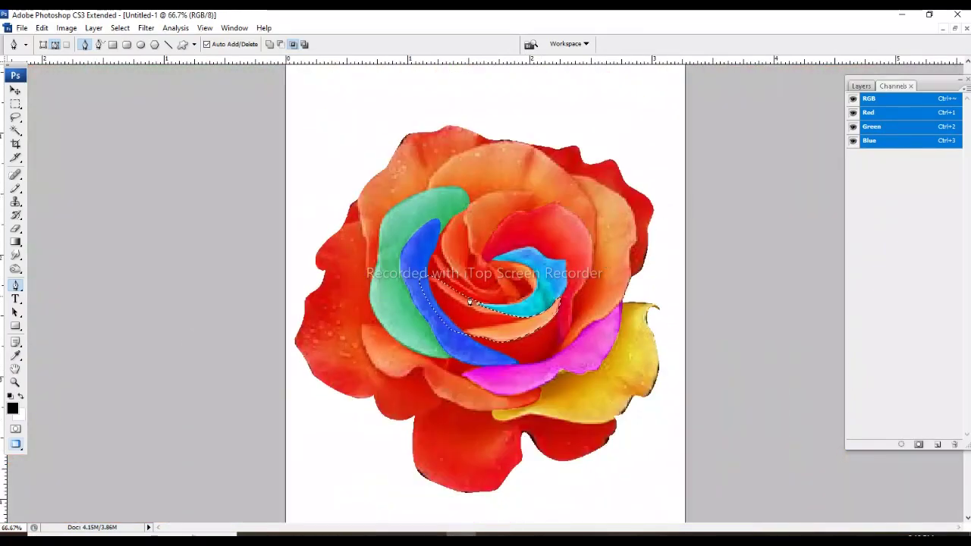
scroll(463, 301, up, 3)
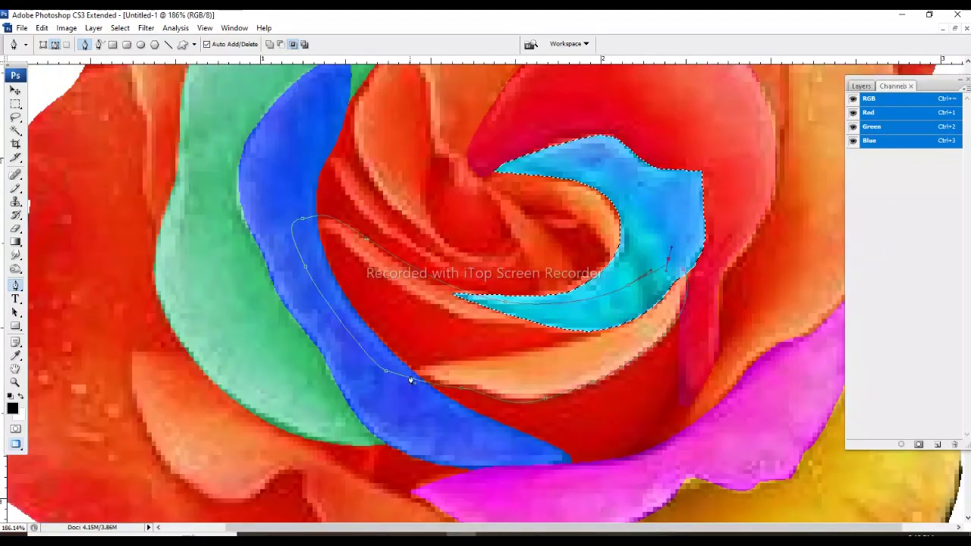
key(ctrl+z)
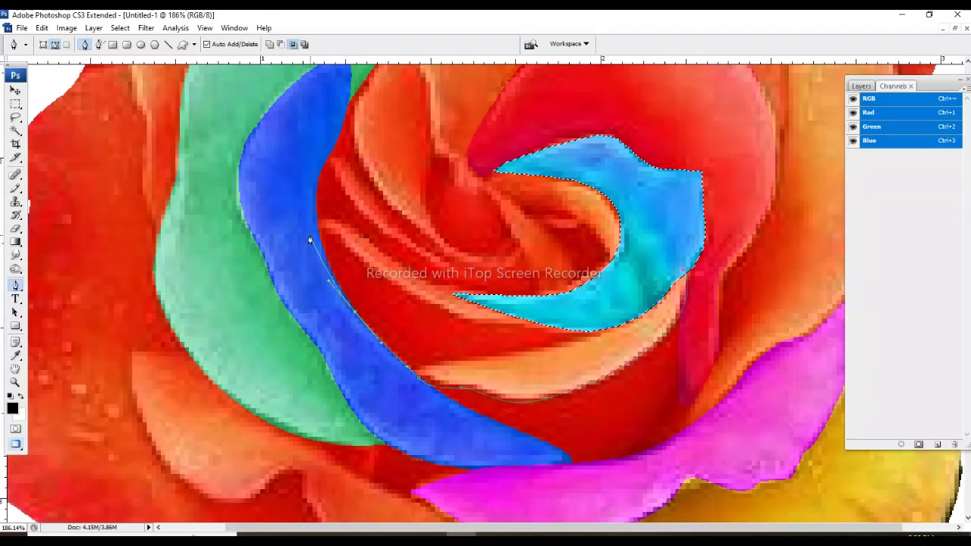
drag(315, 220, 372, 241)
drag(521, 308, 585, 311)
drag(649, 272, 654, 269)
key(ctrl+minus)
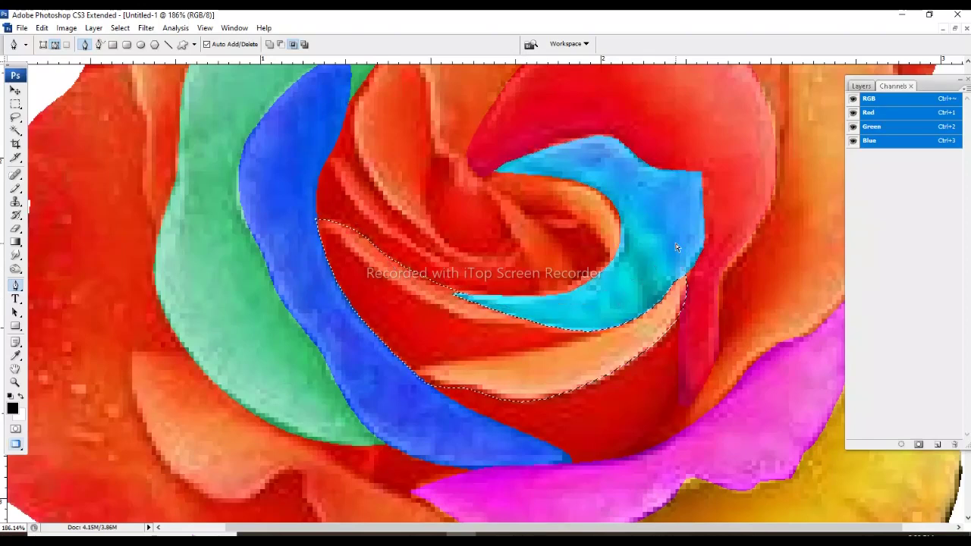
key(ctrl+minus)
Make the petal yellow-orange with Hue +37, Saturation +60 and Lightness +27
key(ctrl+u)
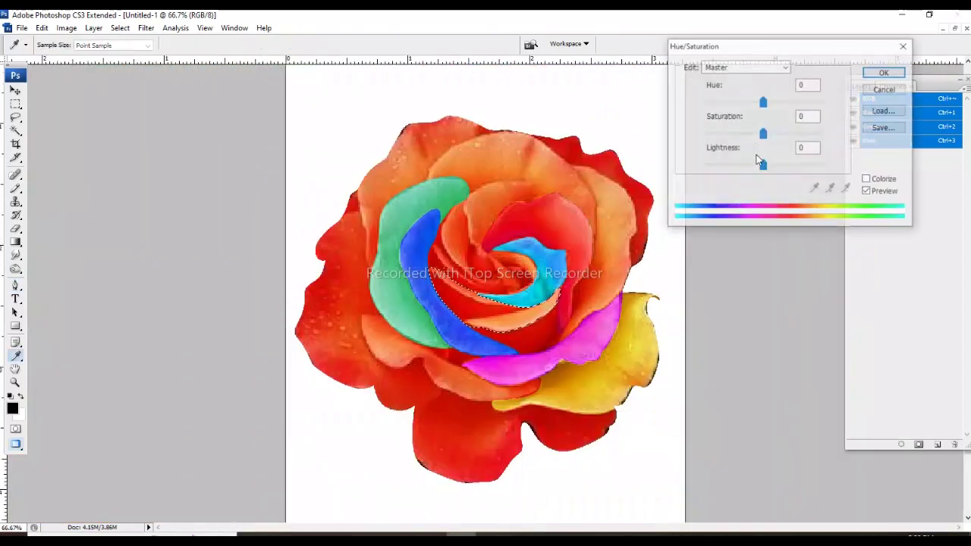
mouse_move(763, 102)
mouse_down()
mouse_move(794, 105)
mouse_move(727, 104)
mouse_move(693, 122)
mouse_move(750, 117)
mouse_move(736, 117)
mouse_move(771, 142)
mouse_up()
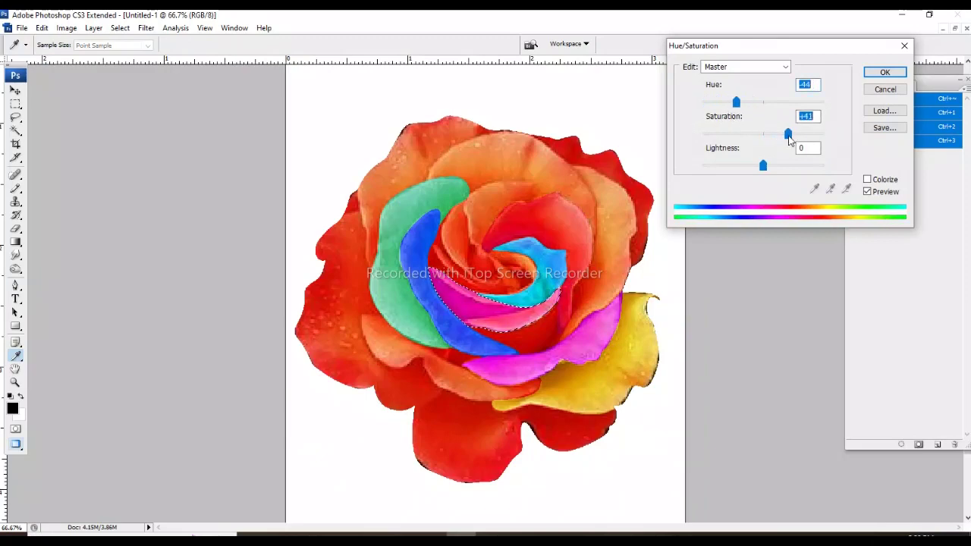
drag(765, 167, 777, 169)
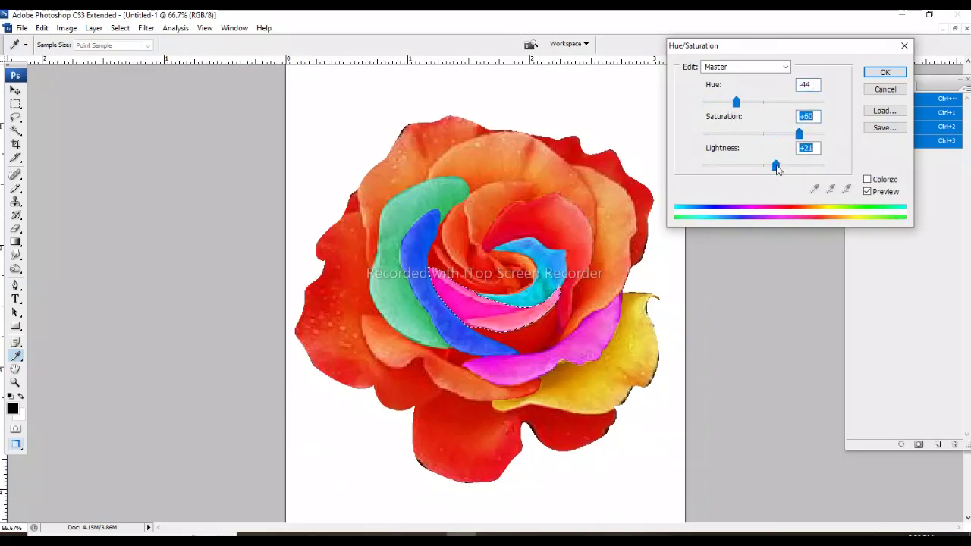
mouse_move(739, 111)
mouse_down()
mouse_move(732, 111)
mouse_move(790, 111)
mouse_up()
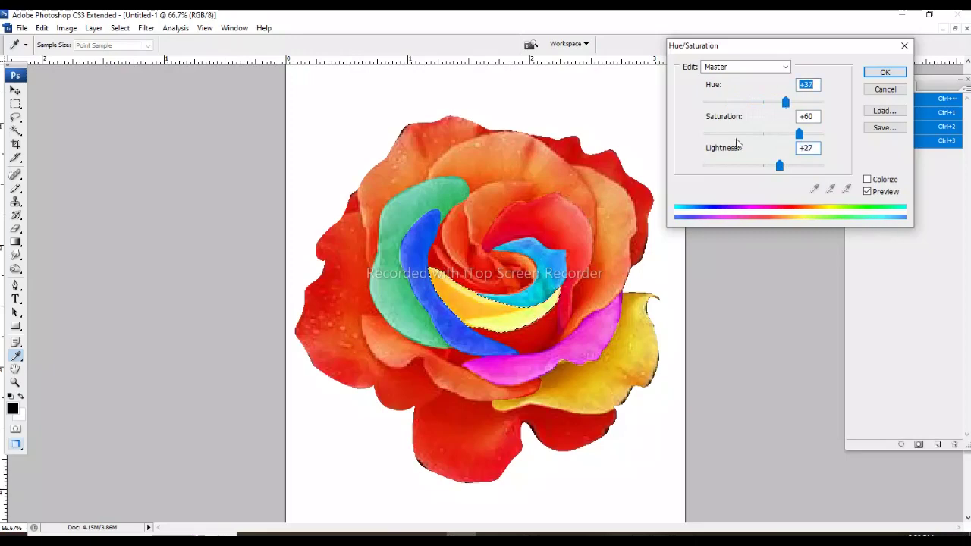
key(Return)
key(p)
right_click(507, 268)
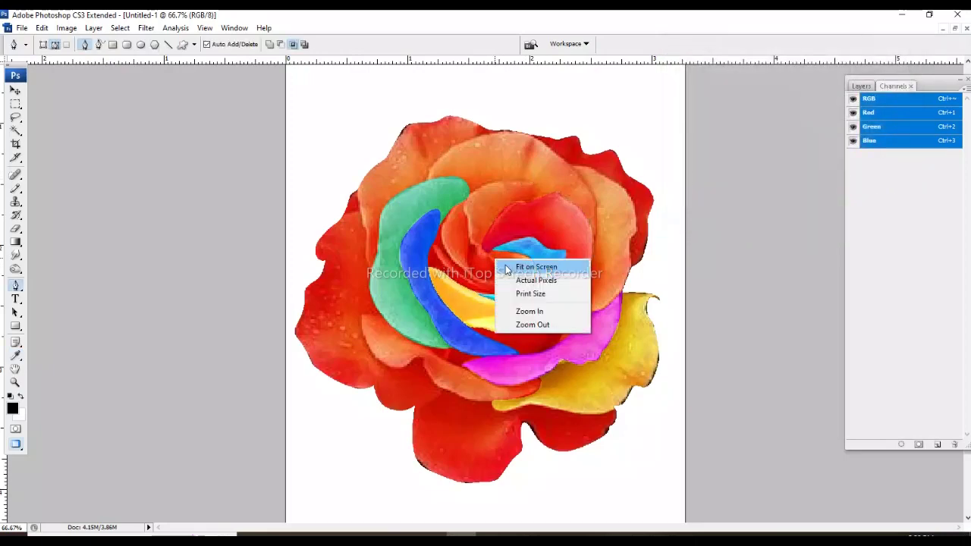
click(540, 293)
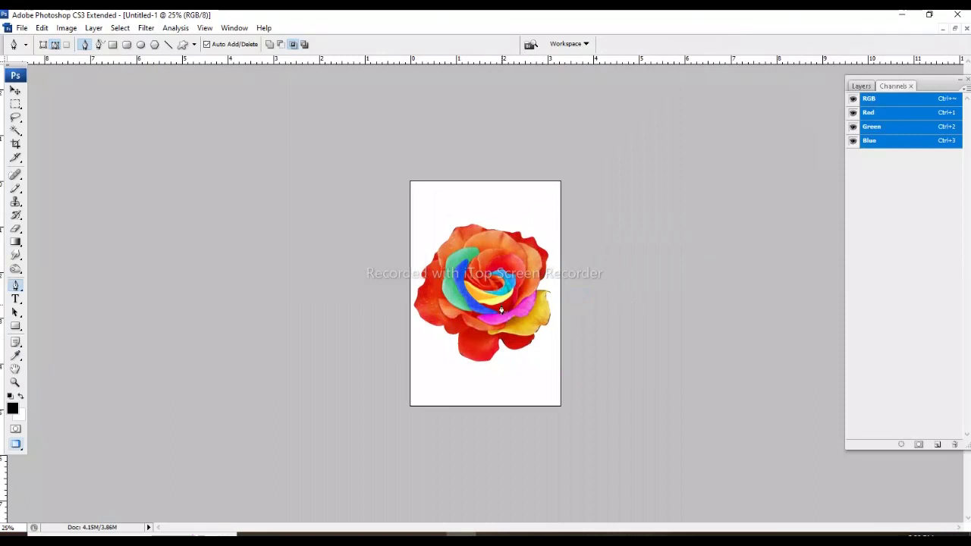
key(ctrl+plus)
key(ctrl+plus)
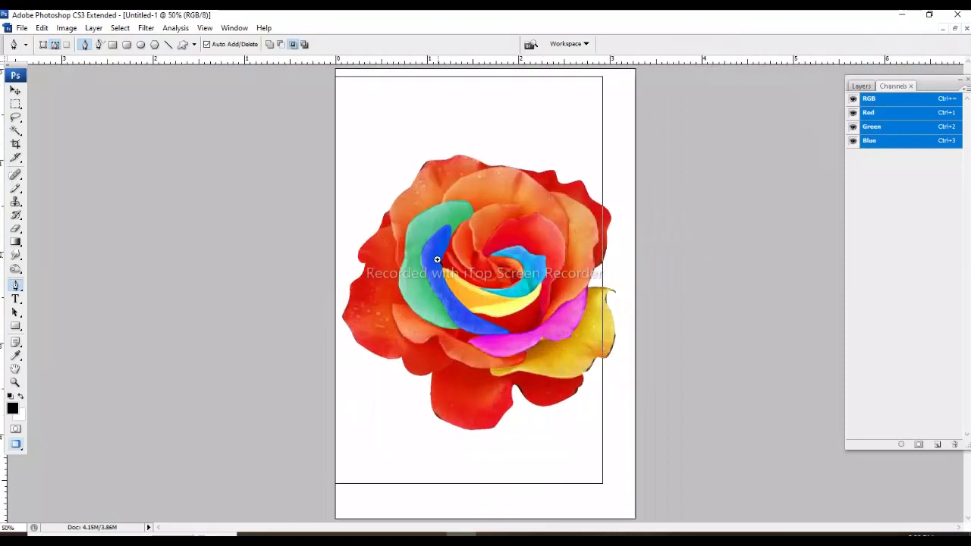
key(ctrl+plus)
key(ctrl+plus)
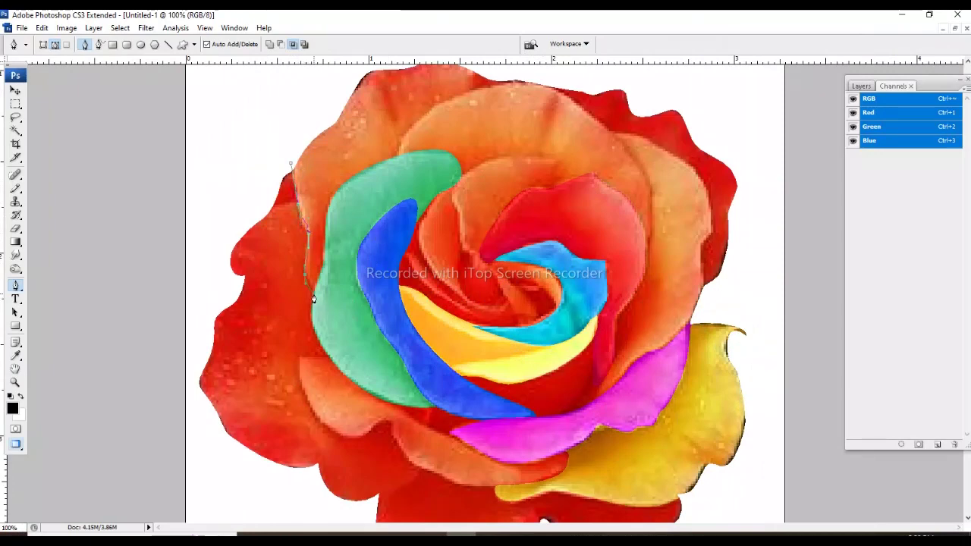
Trace the rose's large left outer petals with the Pen tool and make the path a selection
drag(313, 298, 322, 190)
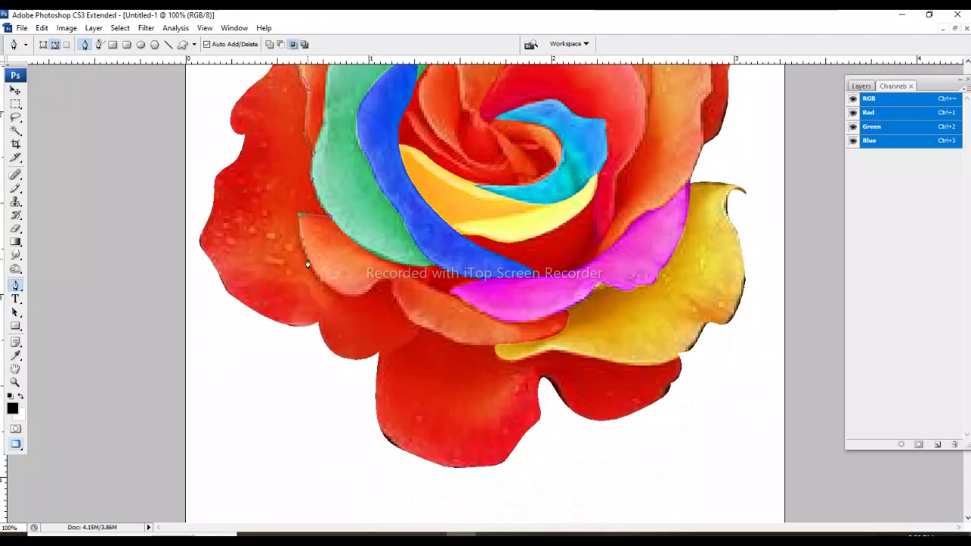
click(350, 294)
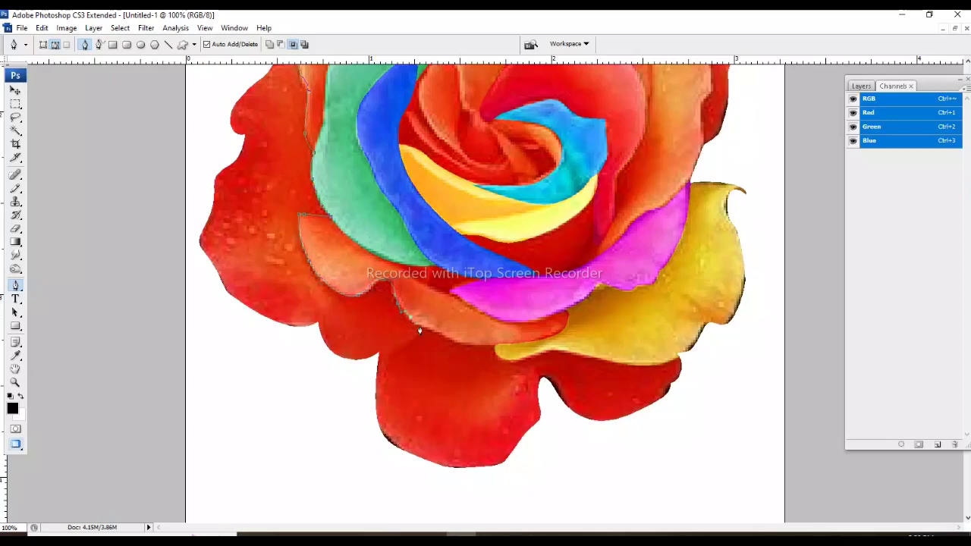
click(250, 379)
click(210, 346)
click(180, 241)
scroll(178, 141, up, 3)
click(209, 159)
click(253, 133)
key(ctrl+Return)
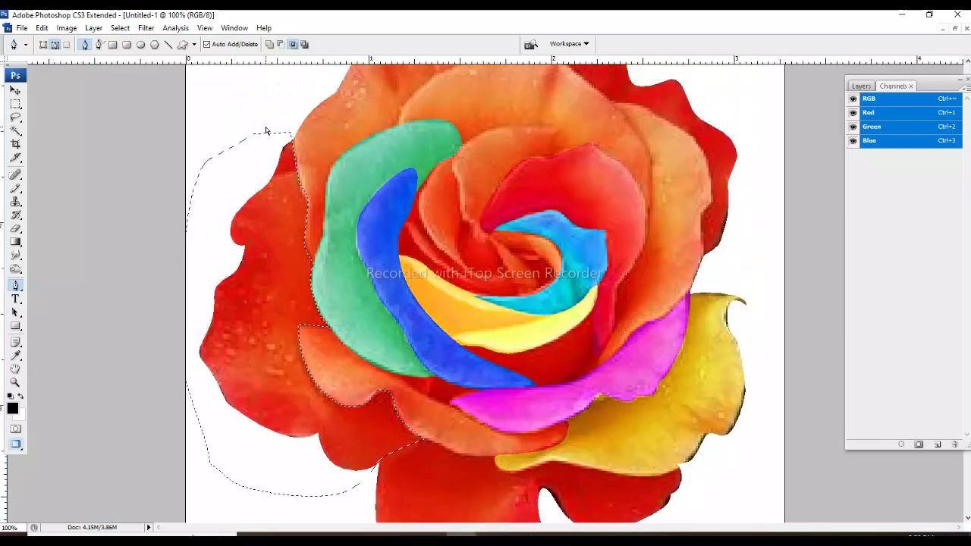
Shift the selected petals' hue to about -78 so they turn purple, then deselect
scroll(521, 163, down, 1)
scroll(538, 158, down, 1)
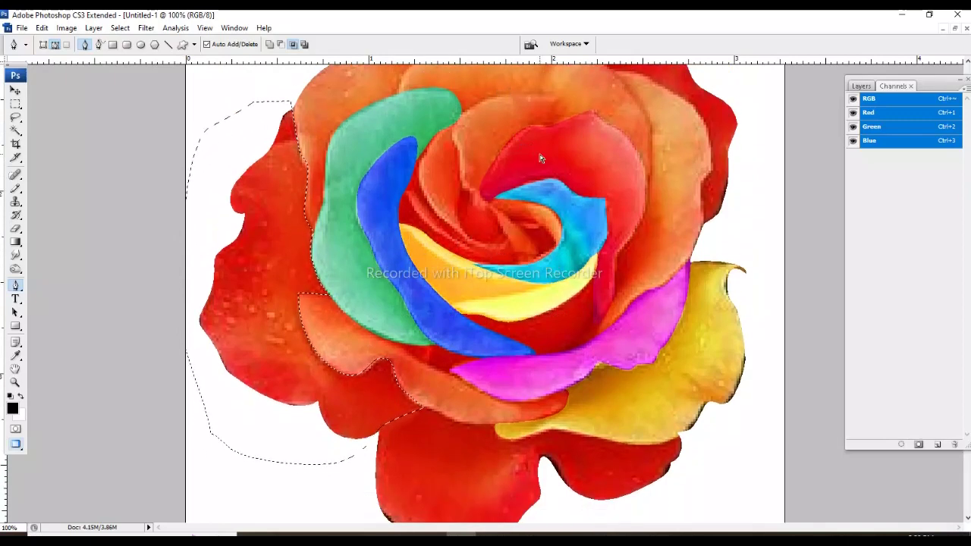
key(ctrl+u)
mouse_move(764, 133)
mouse_down()
mouse_move(745, 134)
mouse_move(765, 133)
mouse_move(733, 103)
mouse_move(714, 106)
mouse_move(728, 110)
mouse_up()
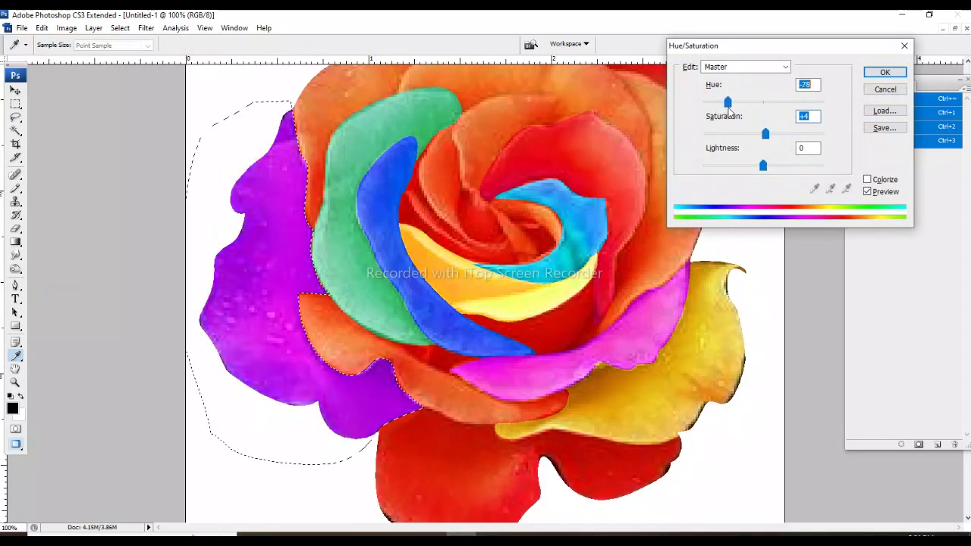
key(Return)
key(p)
key(ctrl+d)
Zoom in closely on the top of the rose
right_click(461, 203)
click(497, 242)
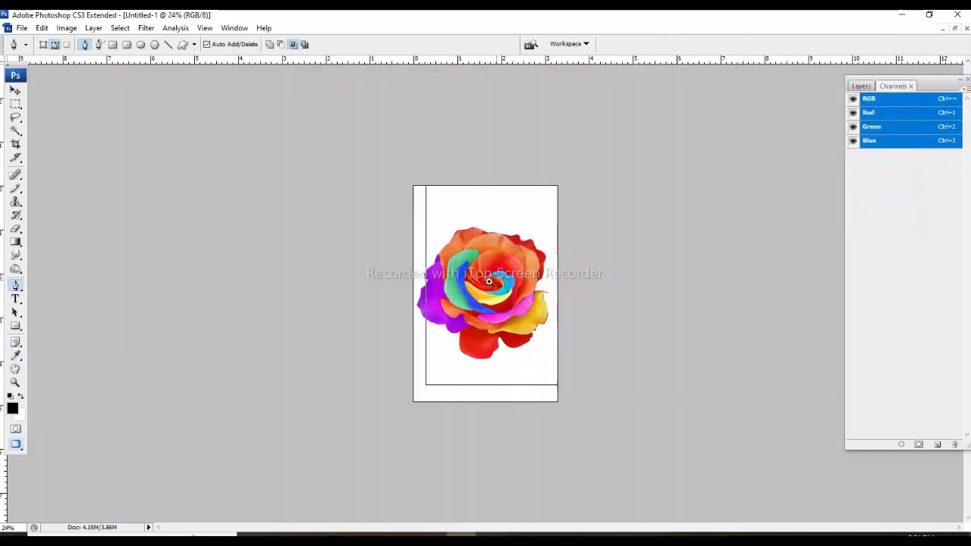
key(ctrl+plus)
key(ctrl+plus)
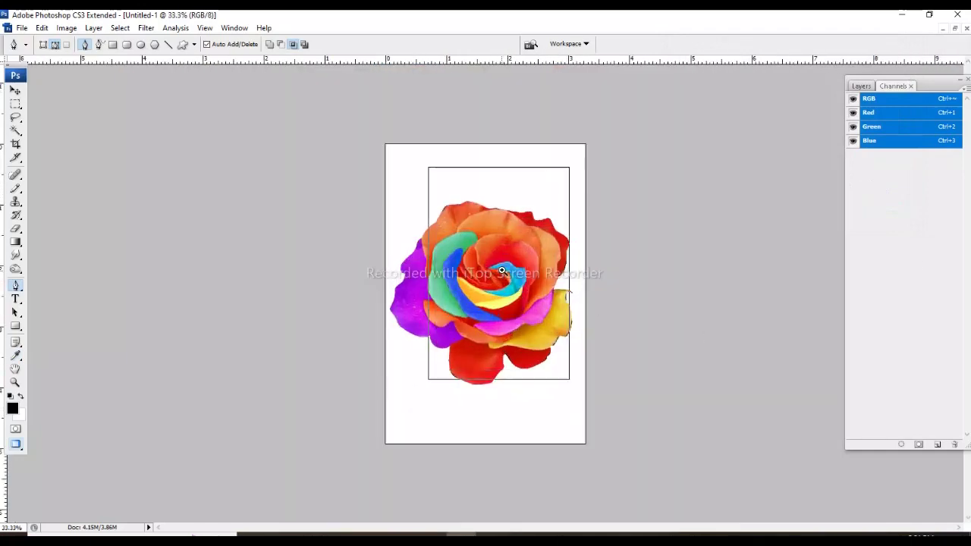
key(ctrl+plus)
key(ctrl+plus)
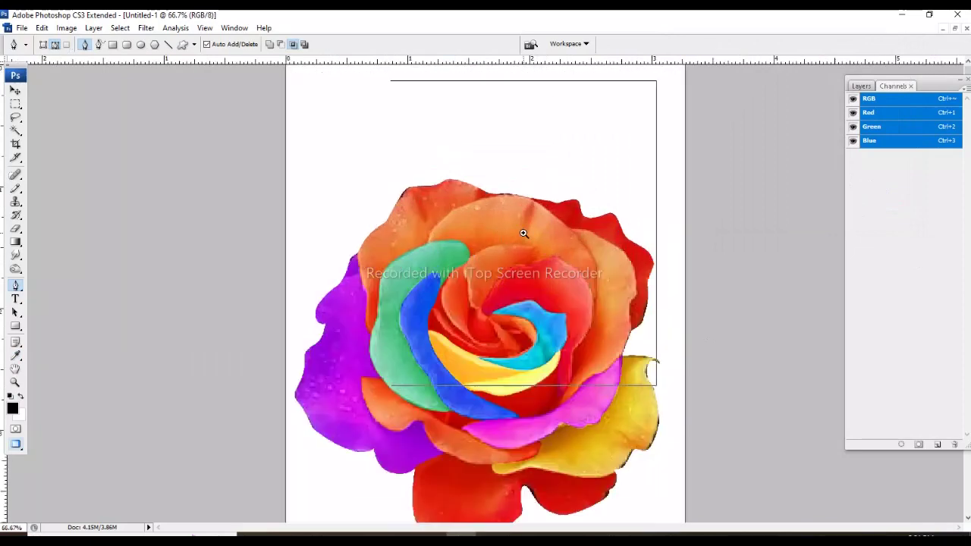
key(ctrl+plus)
key(ctrl+plus)
drag(385, 273, 352, 293)
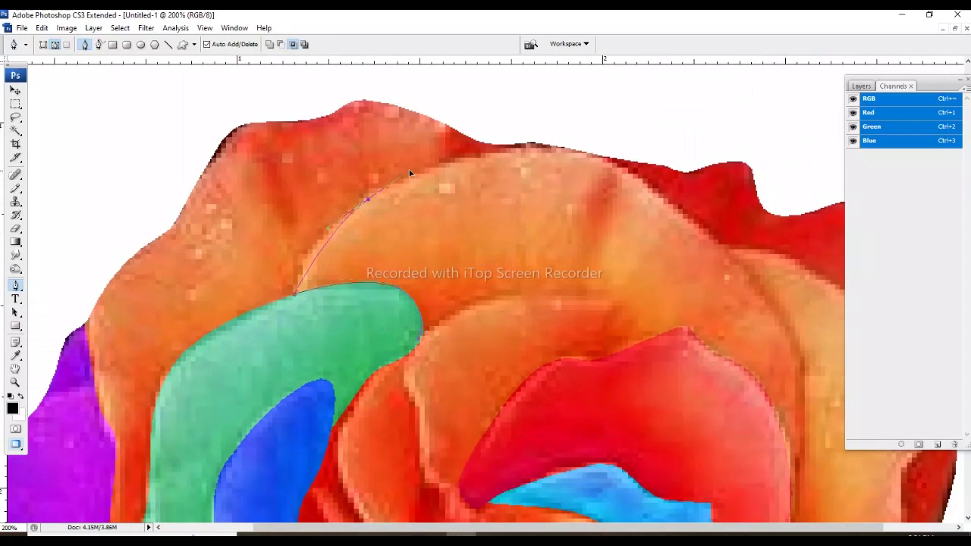
Trace the orange top petal with the Pen tool and make the path a selection
drag(529, 144, 561, 142)
drag(641, 182, 536, 123)
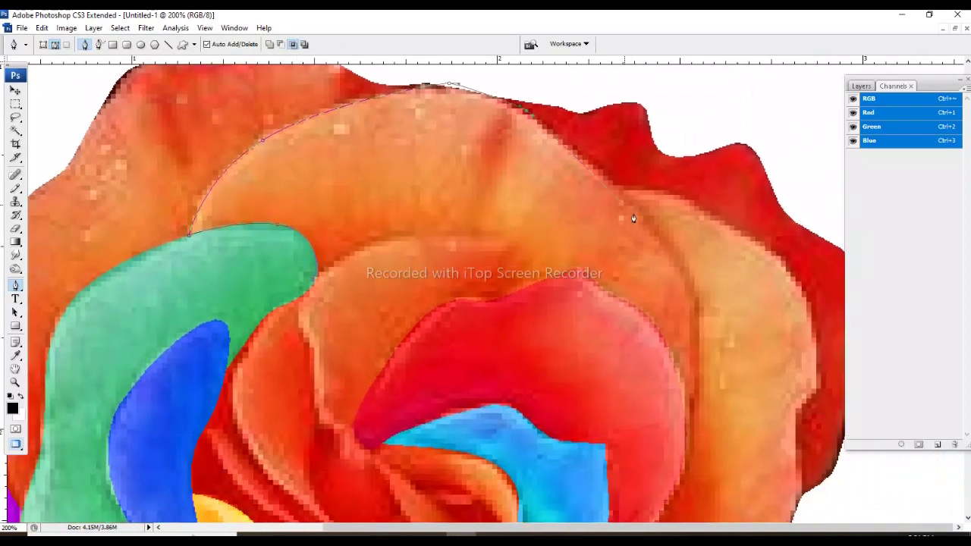
drag(702, 370, 698, 414)
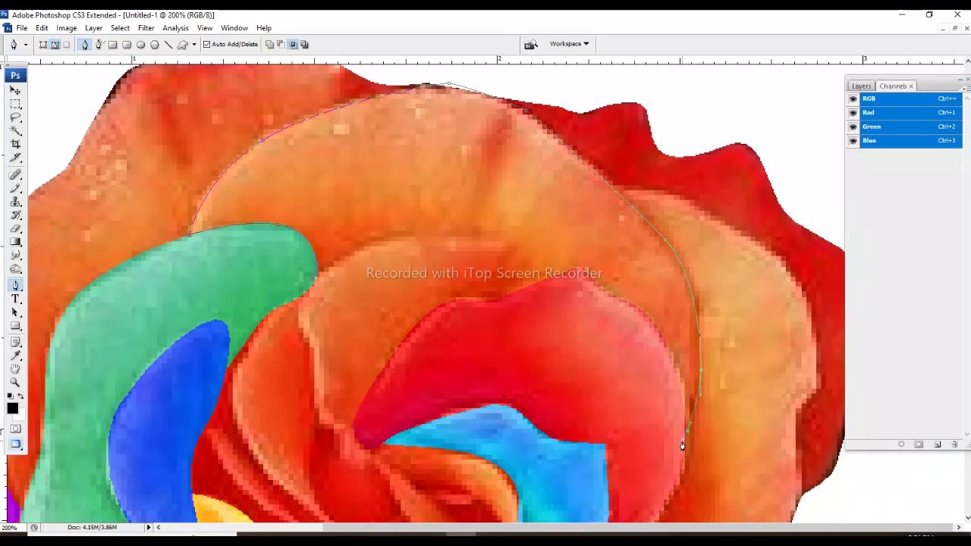
click(651, 312)
key(ctrl+Return)
key(ctrl+minus)
key(ctrl+minus)
key(ctrl+minus)
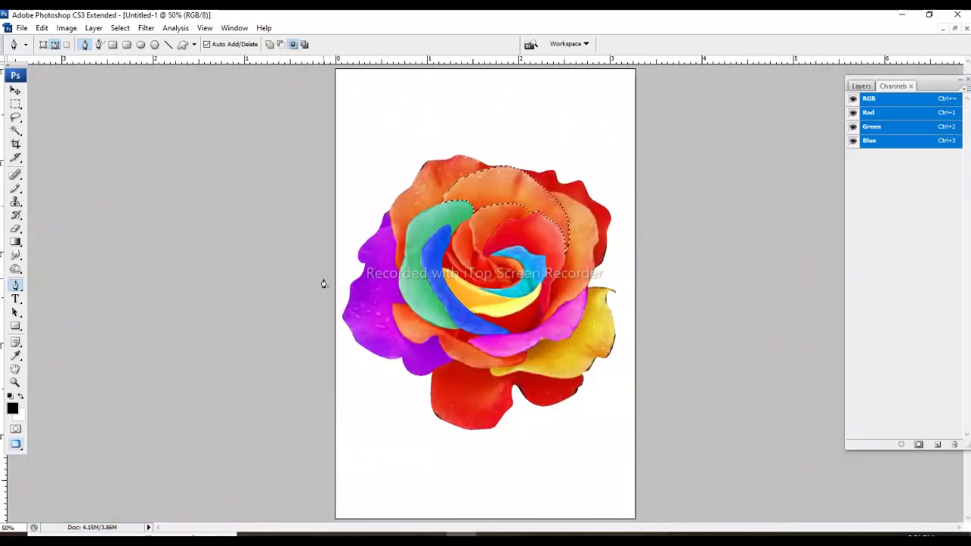
Recolour the selected petal bright green with Hue +106 and Saturation about +9
key(ctrl+u)
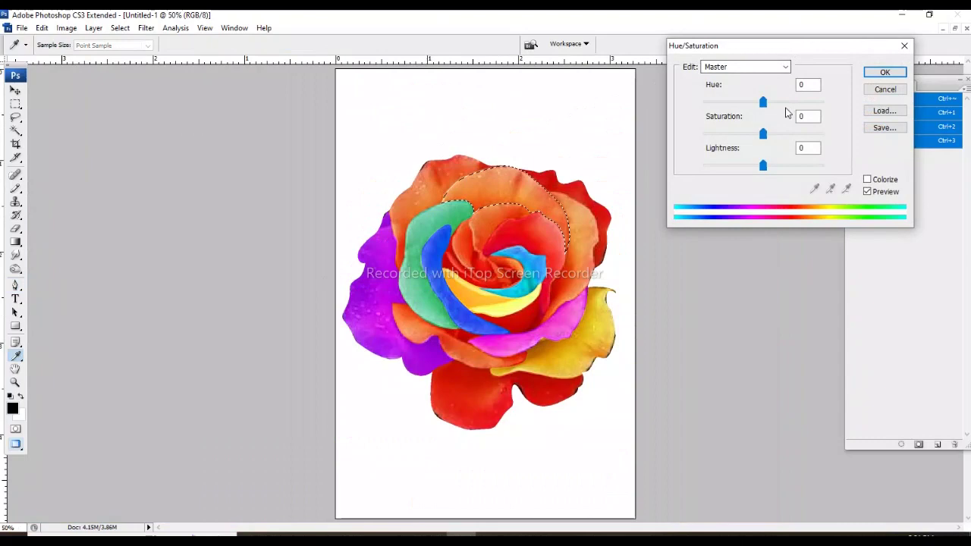
drag(764, 102, 807, 112)
mouse_move(763, 134)
mouse_down()
mouse_move(751, 135)
mouse_move(770, 135)
mouse_up()
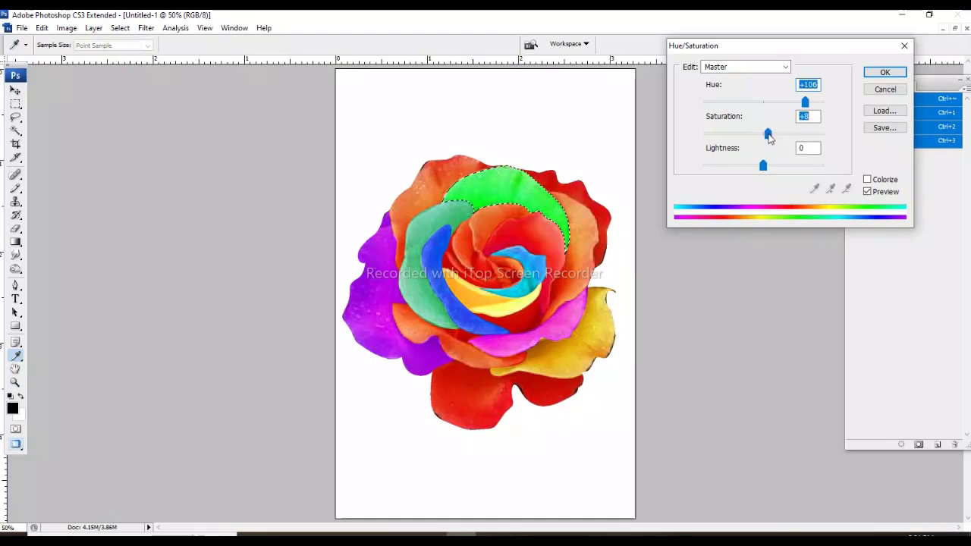
key(p)
key(Return)
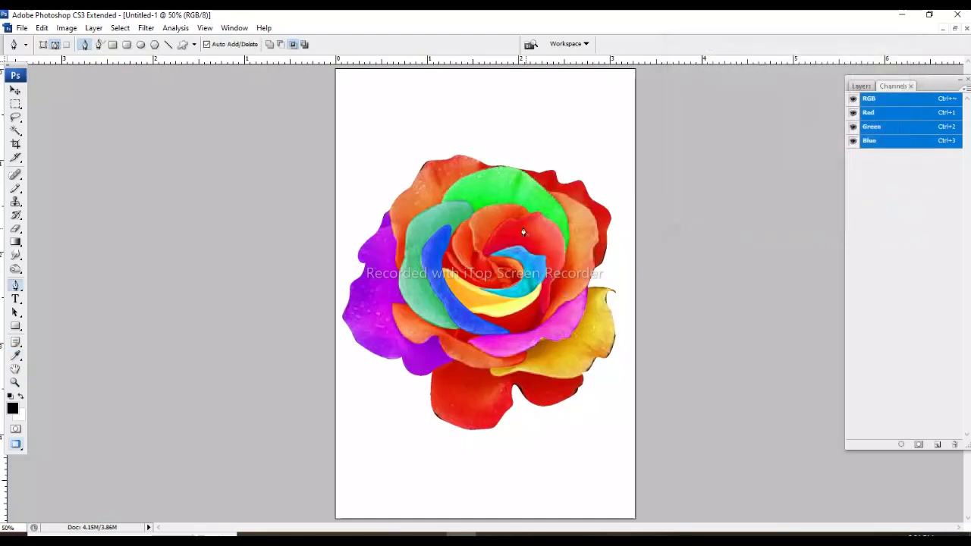
right_click(524, 233)
Zoom in on the rose's centre and make the traced inner petal a selection
click(561, 261)
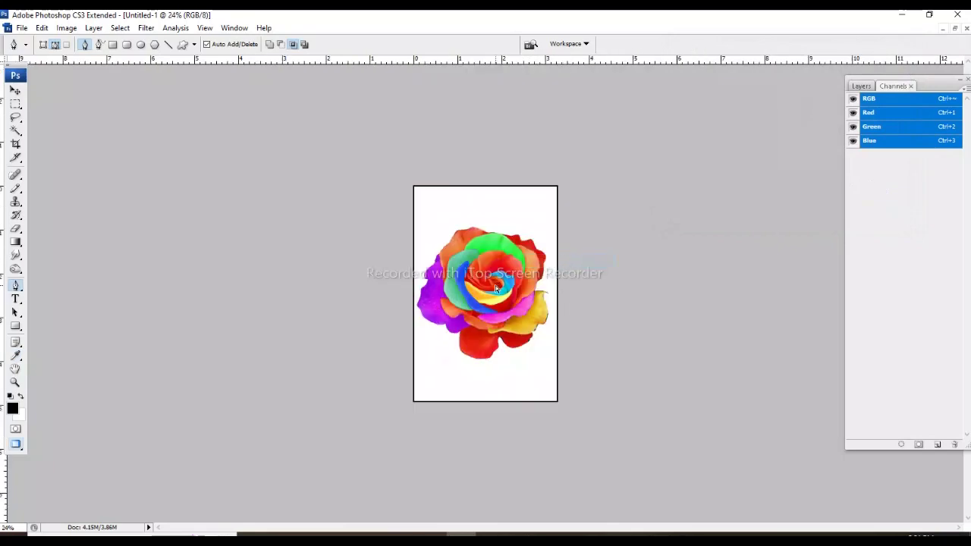
key(ctrl+plus)
key(ctrl+plus)
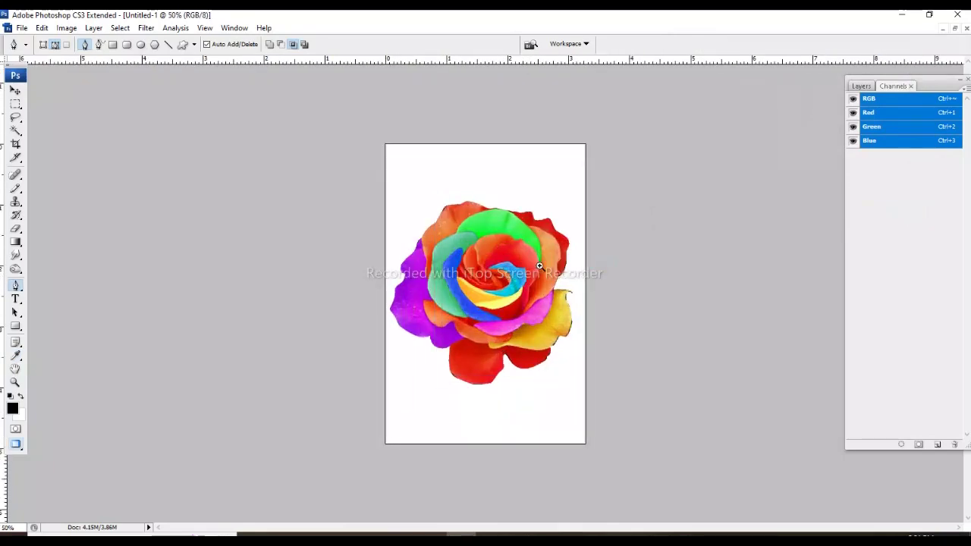
key(ctrl+plus)
key(ctrl+plus)
key(ctrl+plus)
key(ctrl+plus)
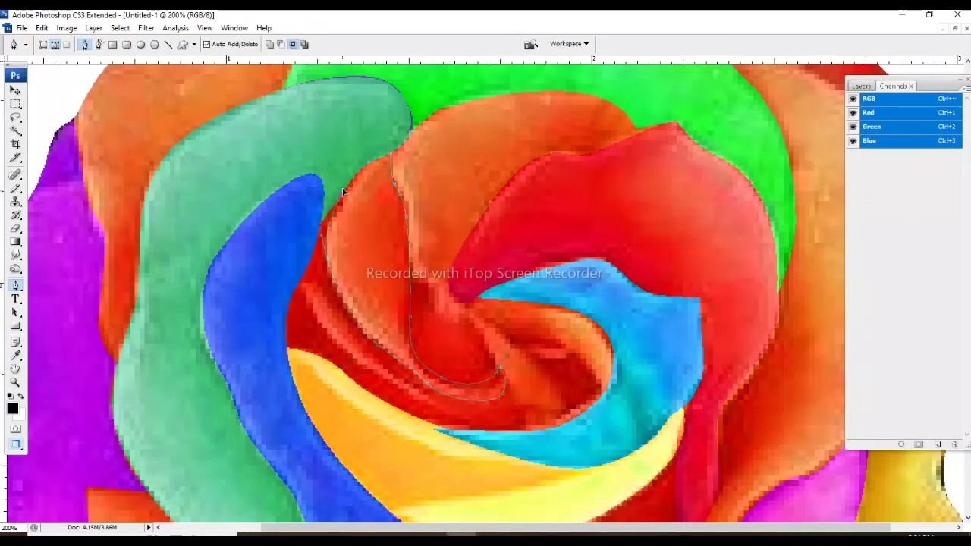
key(ctrl+Return)
key(ctrl+minus)
key(ctrl+minus)
key(ctrl+minus)
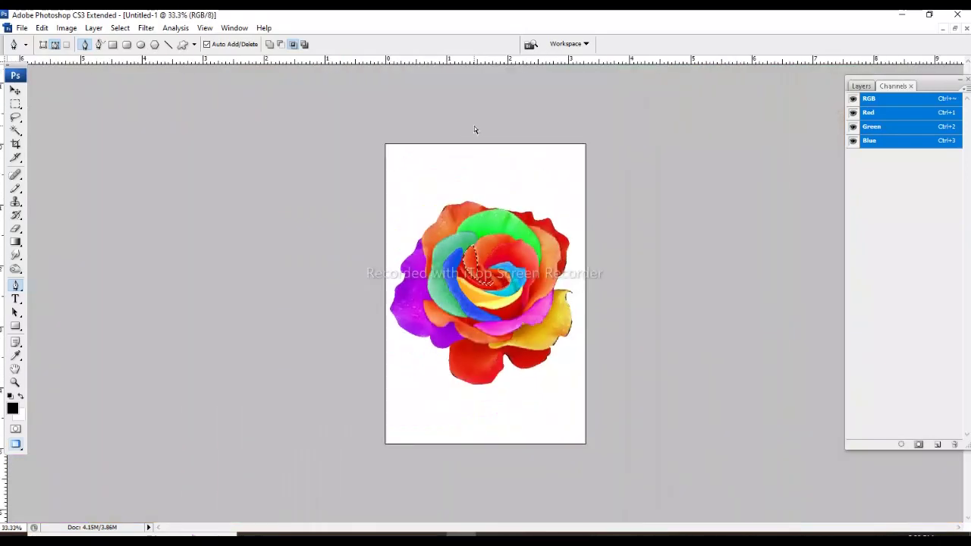
Warm the selected inner petal with Hue +26 and Saturation +21
key(ctrl+u)
mouse_move(763, 134)
mouse_down()
mouse_move(748, 135)
mouse_move(768, 141)
mouse_up()
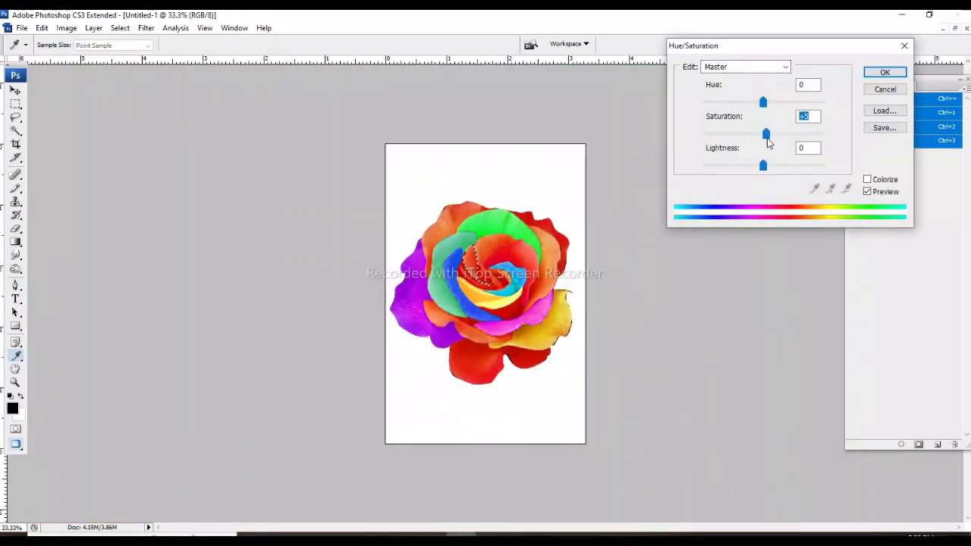
mouse_move(763, 102)
mouse_down()
mouse_move(832, 102)
mouse_move(778, 115)
mouse_up()
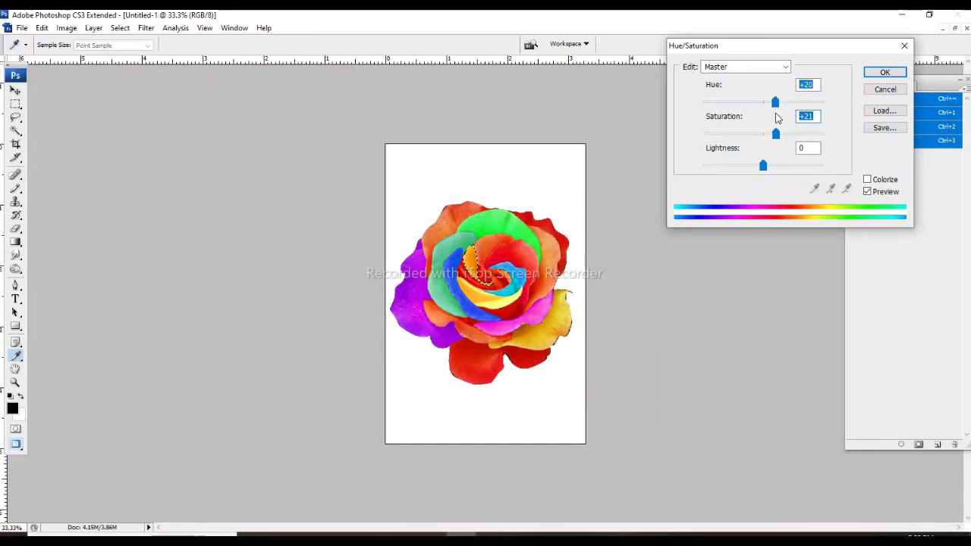
key(Return)
key(p)
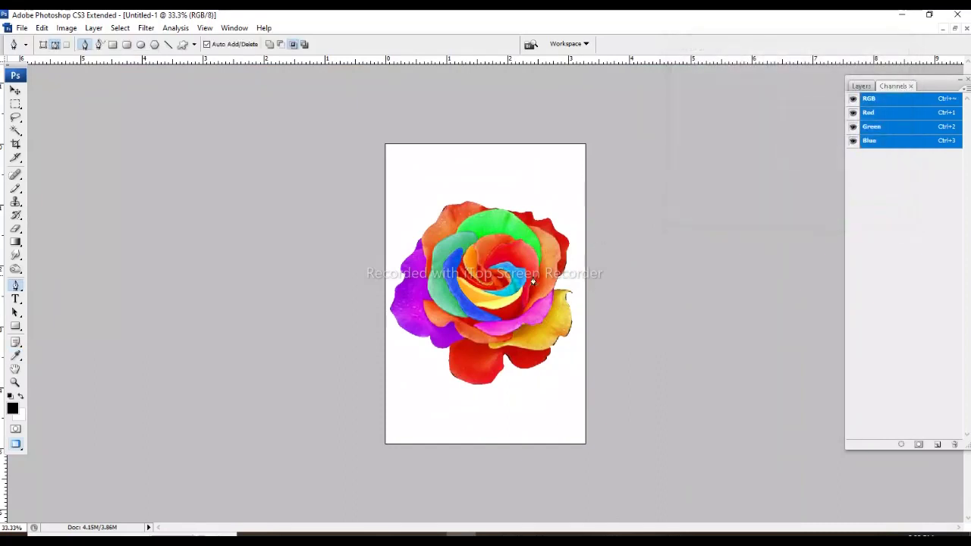
key(ctrl+plus)
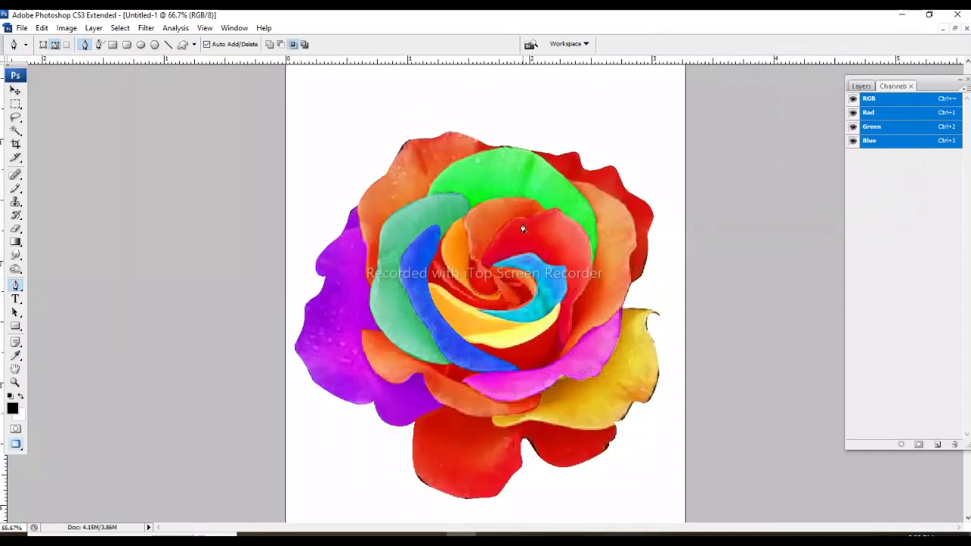
Deselect the centre petal and zoom so the whole rose fills the window
key(ctrl+h)
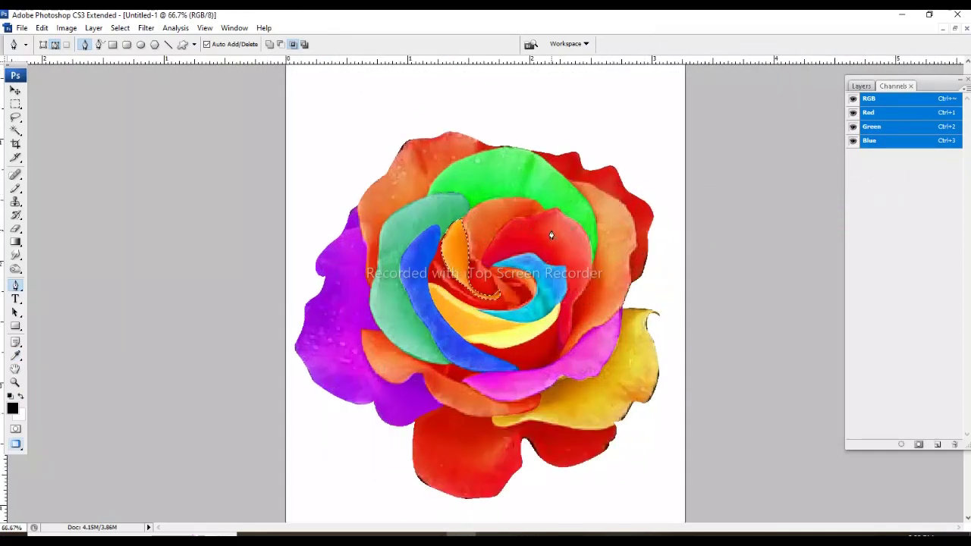
key(ctrl+d)
drag(547, 348, 538, 259)
right_click(497, 196)
click(535, 220)
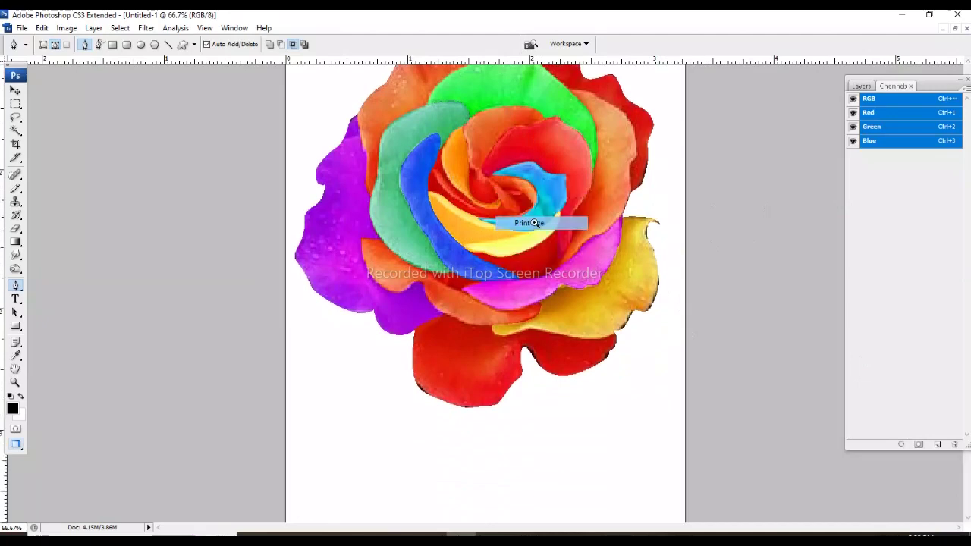
click(519, 277)
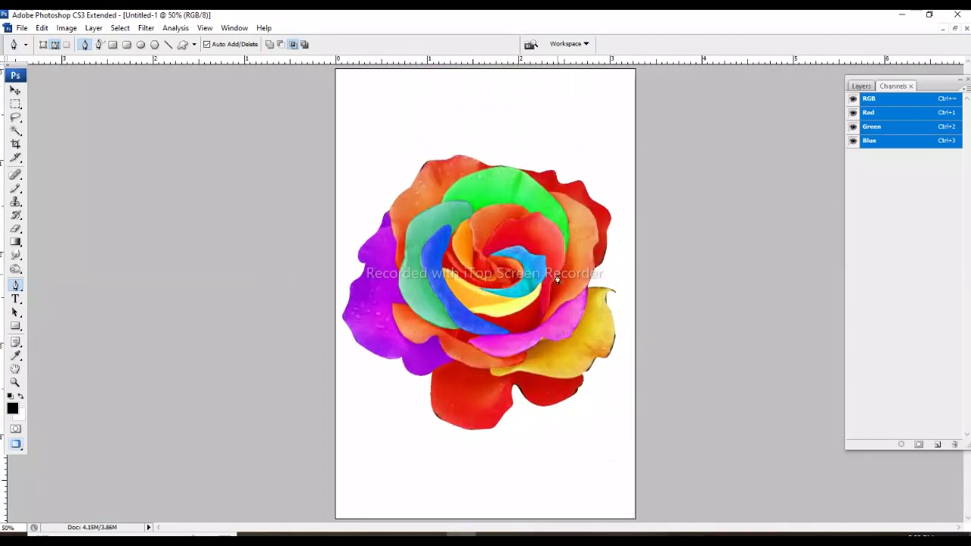
Apply Levels with the white input lowered to about 220 and midtones adjusted
key(ctrl+l)
mouse_move(825, 144)
mouse_down()
mouse_move(790, 145)
mouse_move(804, 146)
mouse_up()
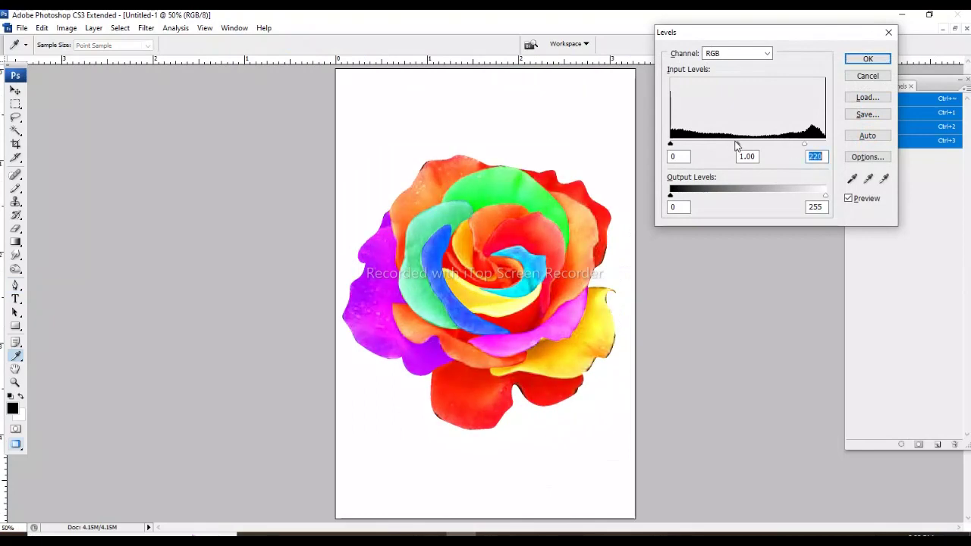
drag(736, 145, 755, 145)
click(868, 59)
key(p)
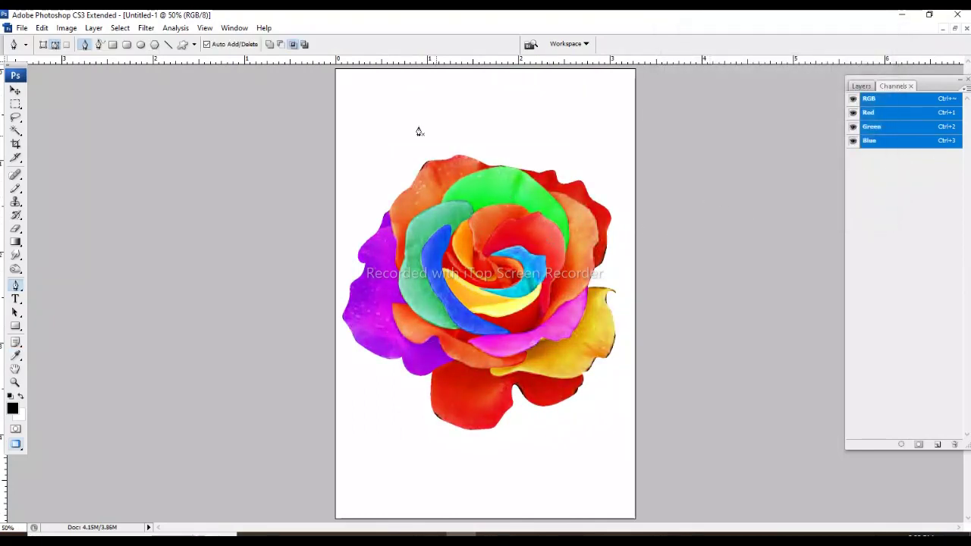
Sharpen the rose with Unsharp Mask at about 208% amount, 3.0 px radius, threshold 0
click(146, 28)
mouse_move(160, 220)
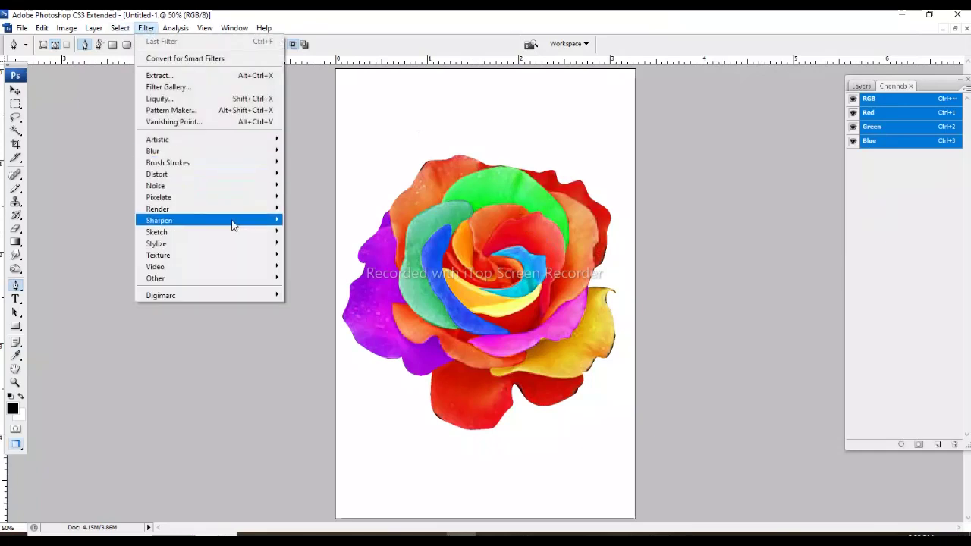
click(319, 267)
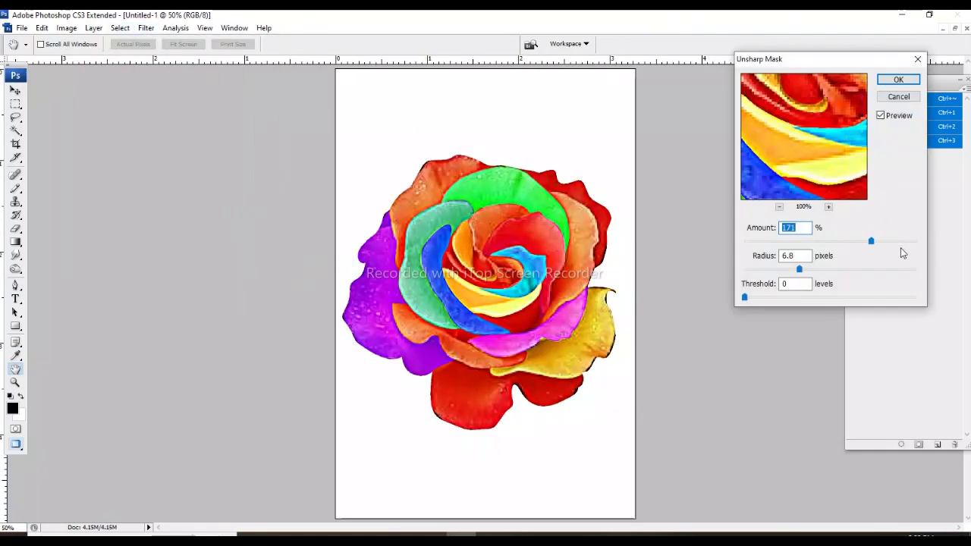
drag(806, 274, 795, 271)
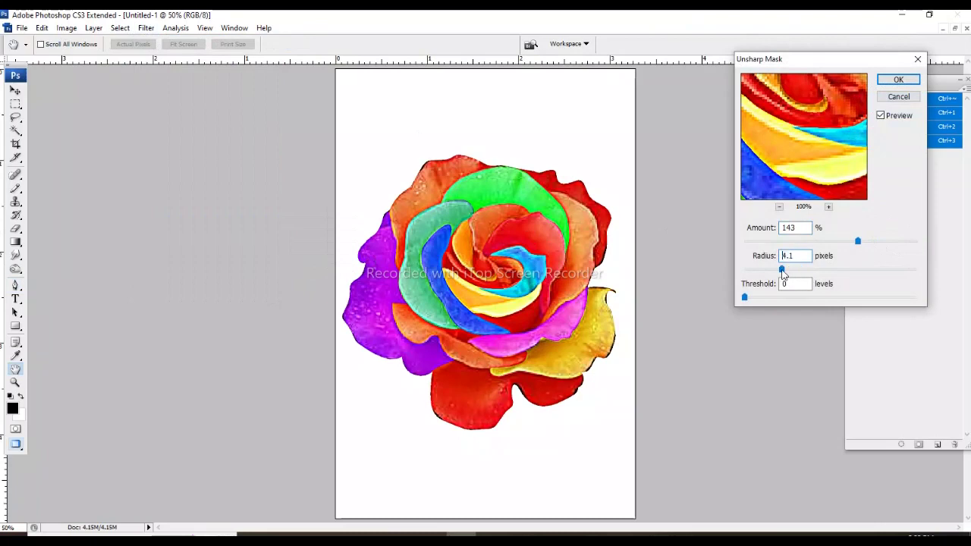
drag(859, 243, 873, 243)
drag(885, 244, 897, 243)
drag(782, 273, 803, 271)
click(880, 116)
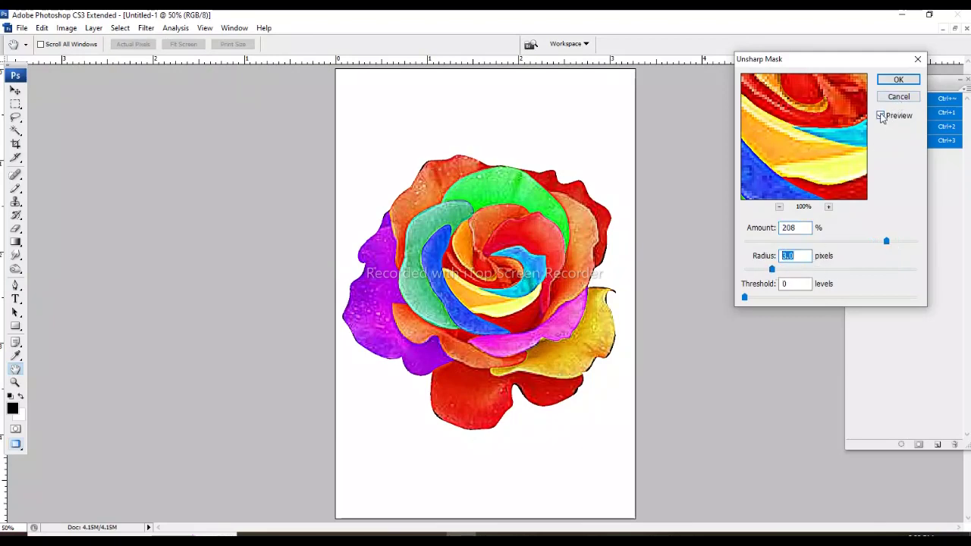
key(Return)
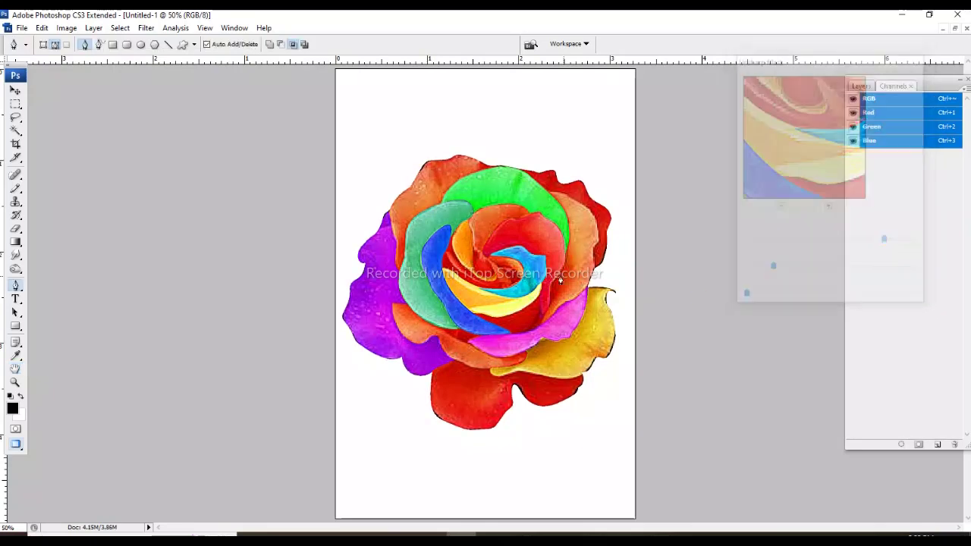
scroll(524, 262, up, 5)
right_click(492, 262)
click(526, 294)
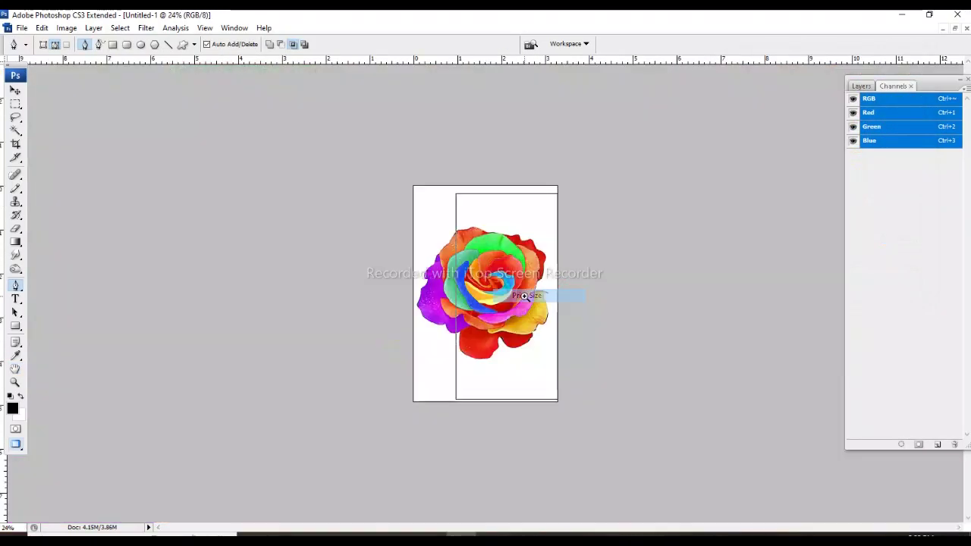
scroll(576, 269, up, 1)
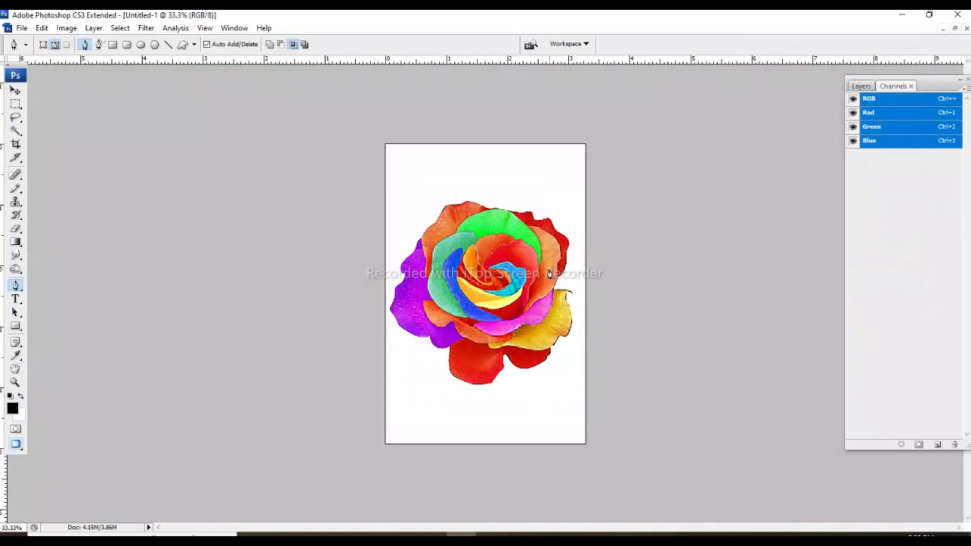
Select the white background with the Magic Wand, then clear the selection
key(m)
key(w)
click(548, 194)
key(m)
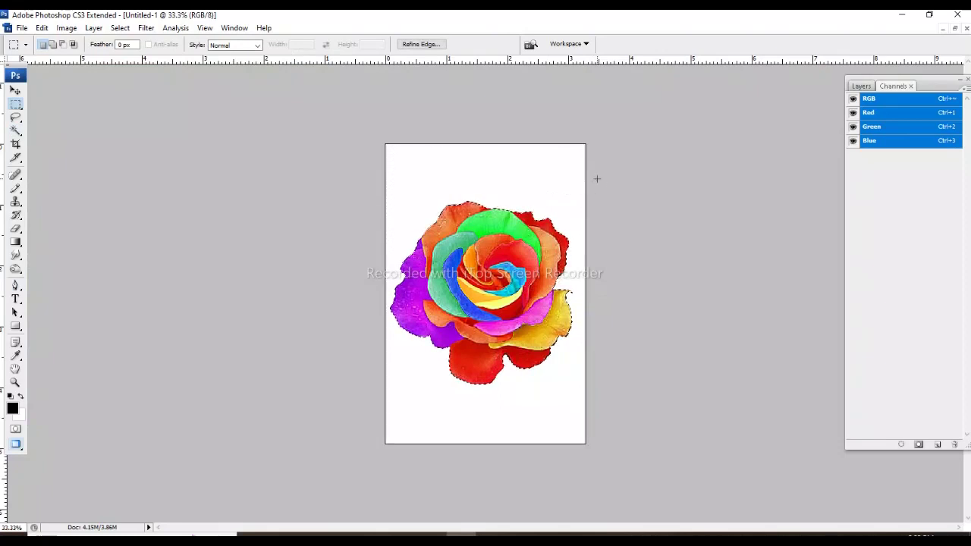
click(570, 180)
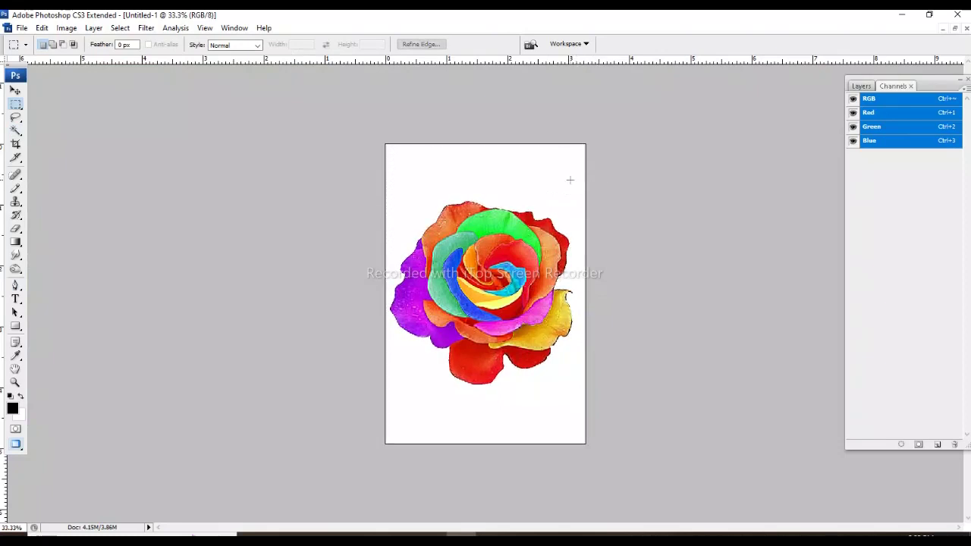
Enlarge the canvas to 500 percent width and height
key(ctrl+alt+c)
click(670, 165)
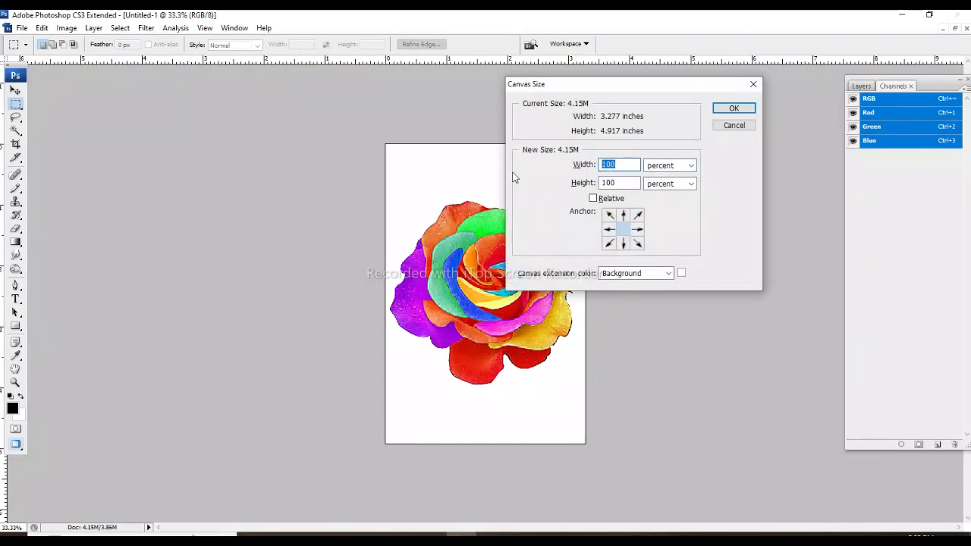
text(500)
key(Tab)
text(5)
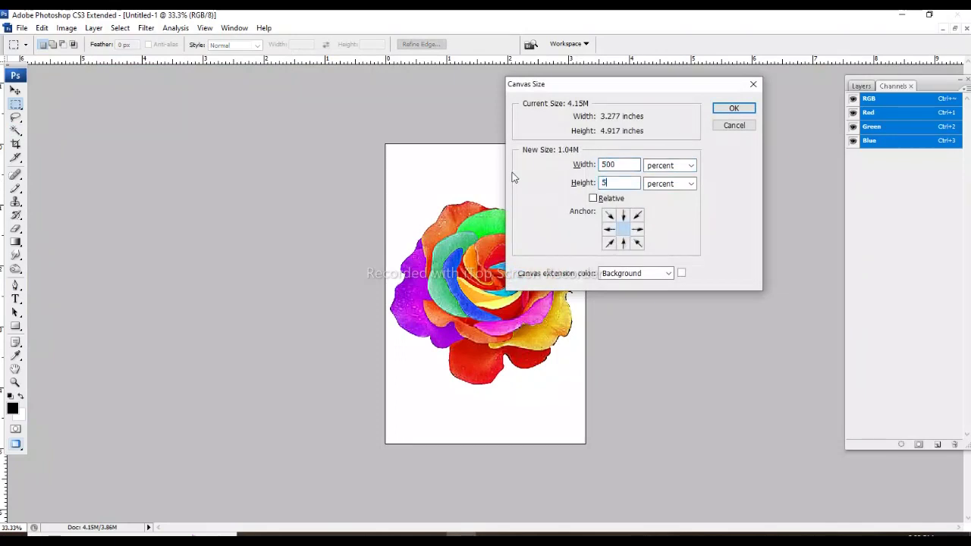
key(Return)
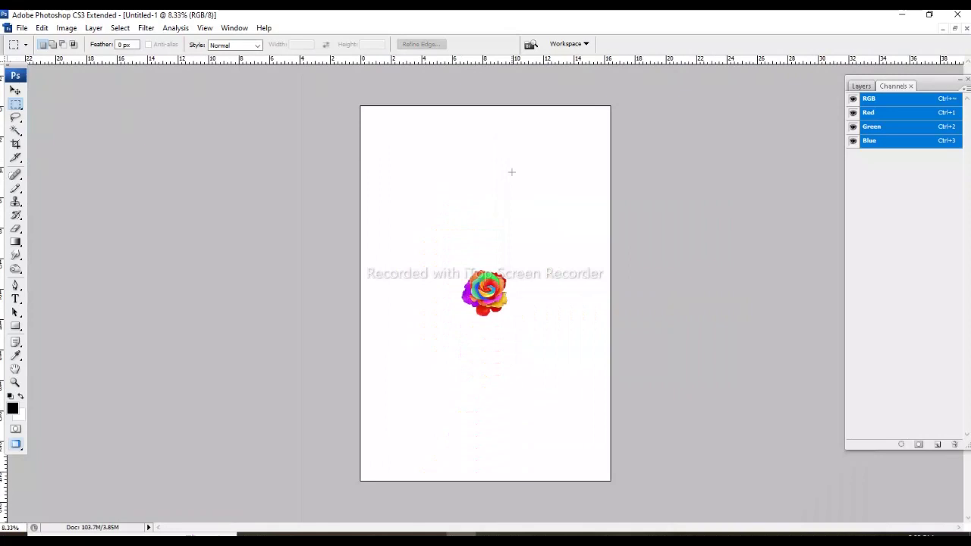
click(503, 311)
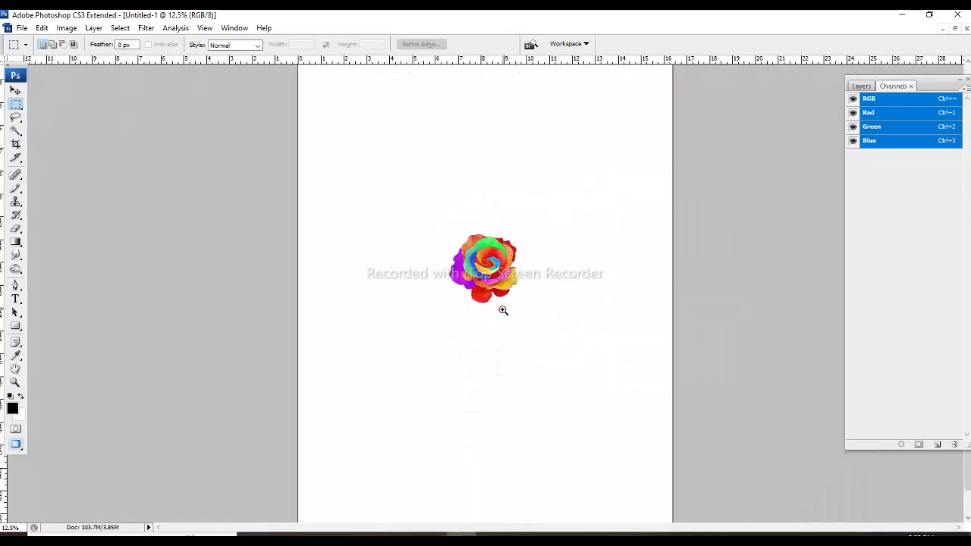
Magic-wand the rose and drag a copy up and to the left
key(w)
click(453, 315)
key(ctrl+minus)
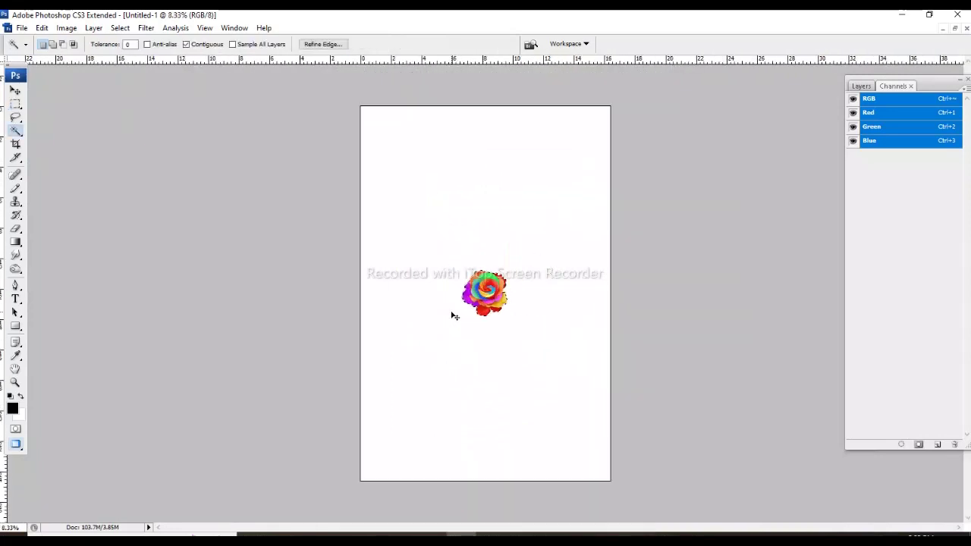
drag(490, 292, 425, 268)
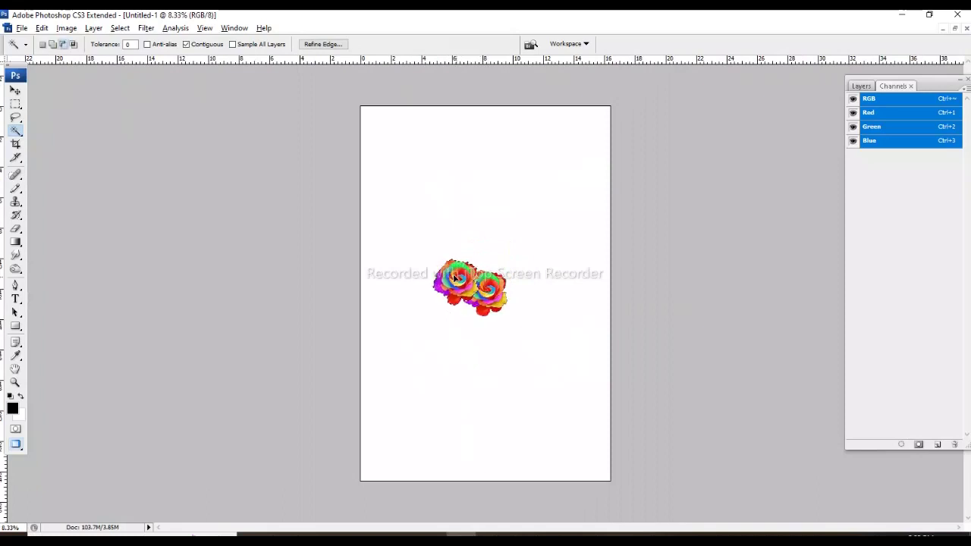
key(m)
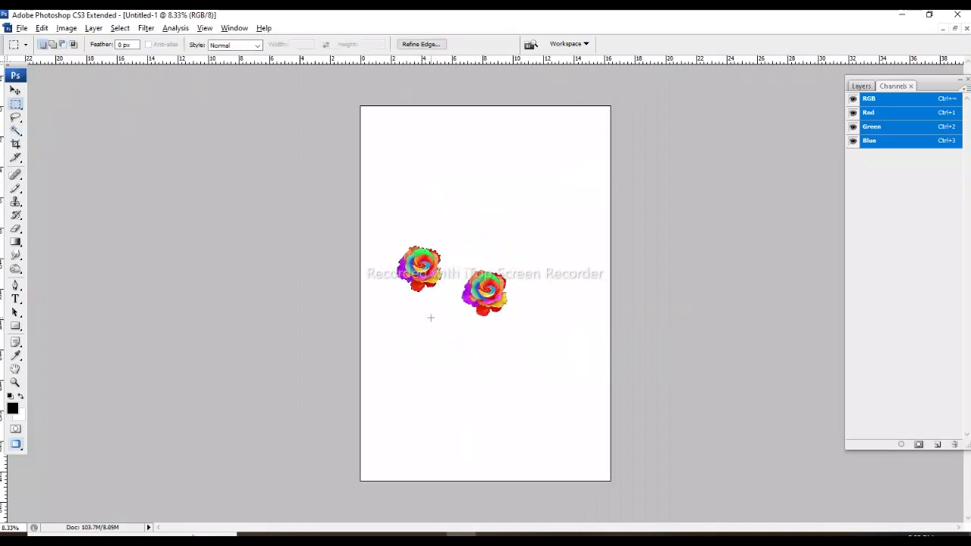
key(ctrl+plus)
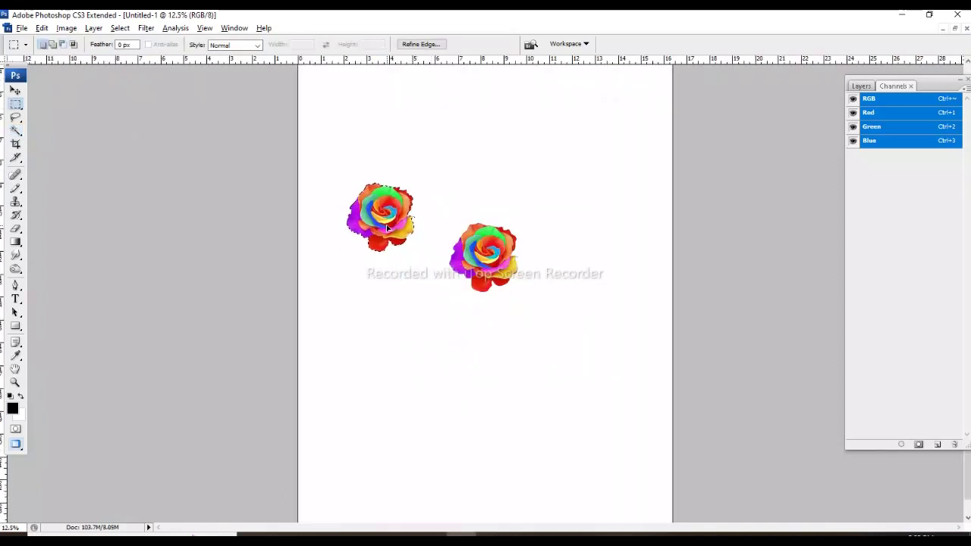
Undo the accidental extra copy and rotate the left rose 90° clockwise
key(ctrl+z)
key(ctrl+z)
key(alt+e)
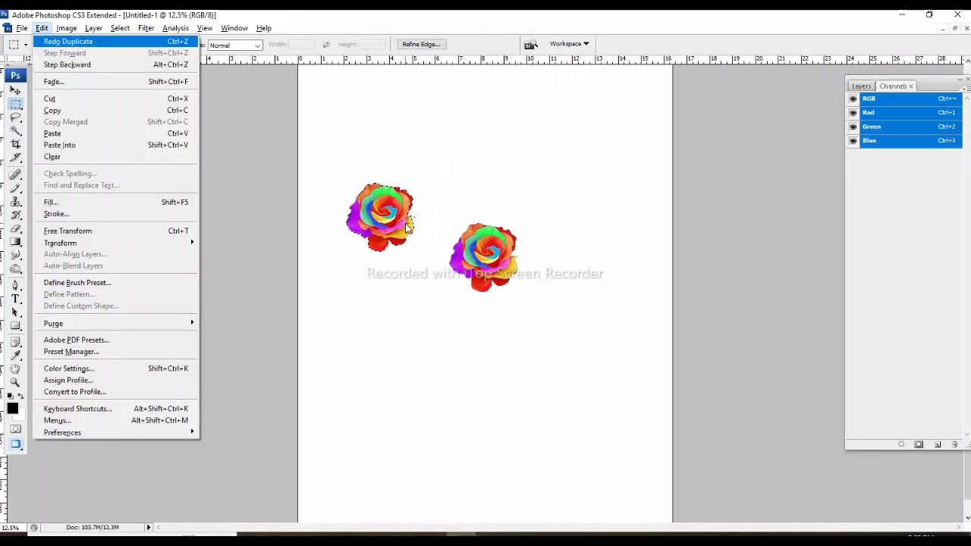
key(a)
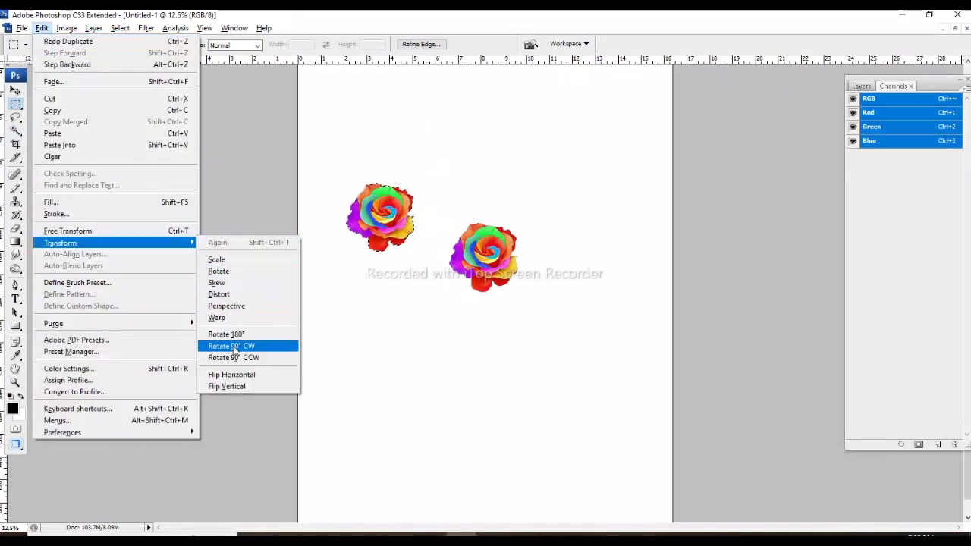
click(234, 346)
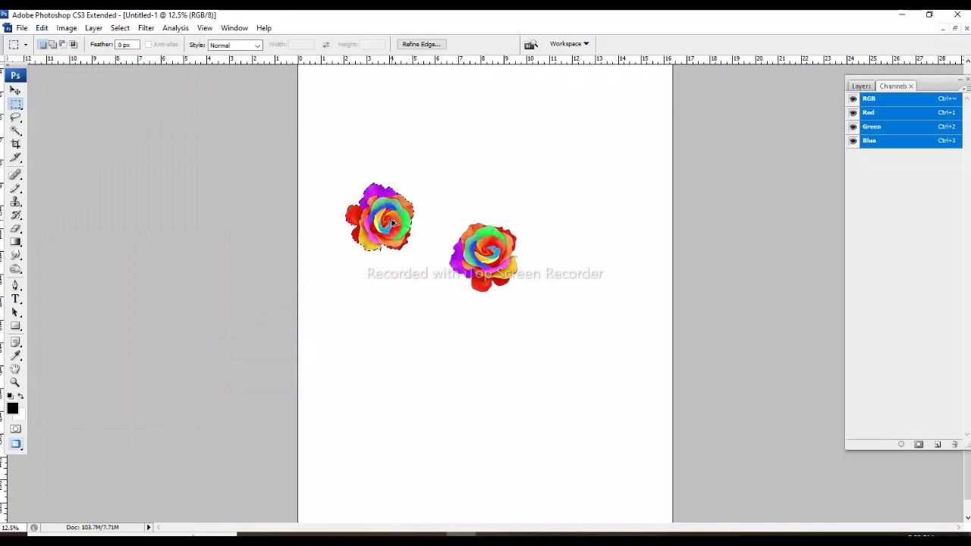
Place a rose copy near the top, rotated 90° clockwise
drag(391, 223, 474, 146)
key(alt+e)
key(a)
key(9)
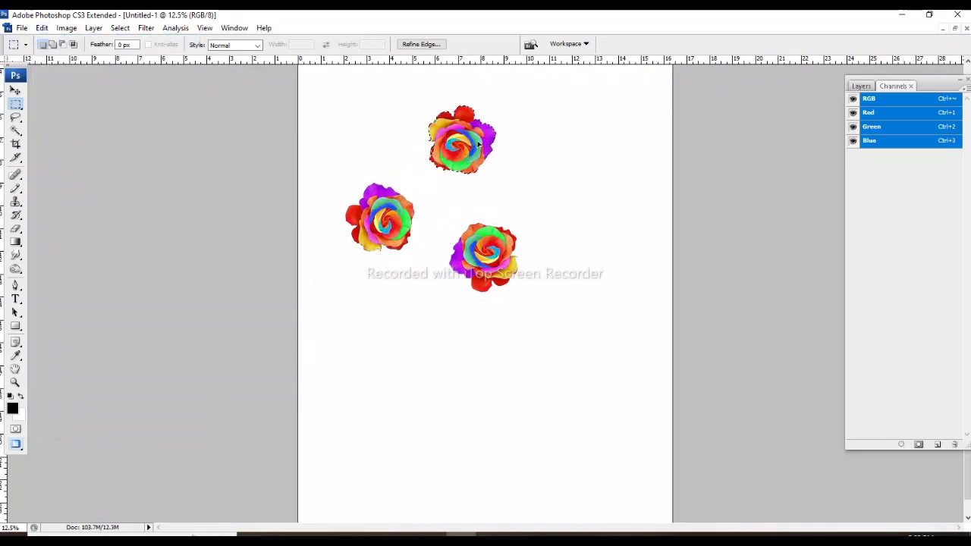
Place a copy of the top rose at the right, rotated 90° clockwise
drag(482, 156, 597, 198)
key(alt+e)
key(a)
key(9)
Try a rose copy further down, then undo the last two copies
key(shift+ctrl+t)
mouse_move(597, 199)
mouse_down()
mouse_move(607, 327)
mouse_move(391, 396)
mouse_move(533, 391)
mouse_move(458, 441)
mouse_move(463, 455)
mouse_move(497, 439)
mouse_up()
scroll(597, 225, down, 1)
key(alt+e)
key(a)
key(a)
key(ctrl+alt+z)
key(ctrl+alt+z)
key(ctrl+alt+z)
key(ctrl+alt+z)
key(ctrl+alt+z)
drag(418, 314, 444, 318)
key(ctrl+alt+z)
key(ctrl+alt+z)
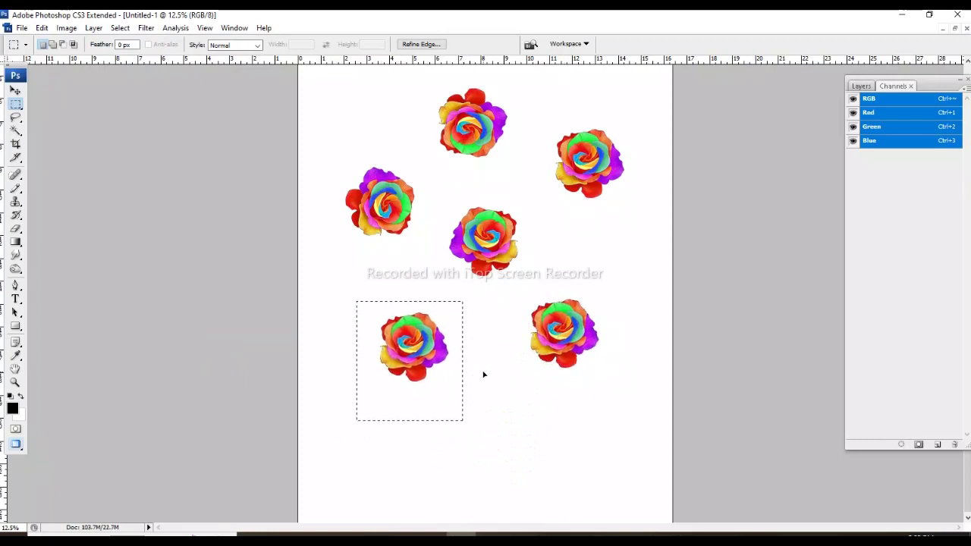
Copy the lower-left rose to near the bottom of the canvas
key(w)
click(414, 346)
mouse_move(414, 346)
mouse_down()
mouse_move(485, 444)
mouse_move(497, 441)
mouse_move(393, 478)
mouse_up()
key(alt+e)
key(Escape)
Rotate the bottom-left rose 90° clockwise and nudge it up and left
key(alt+e)
key(a)
key(9)
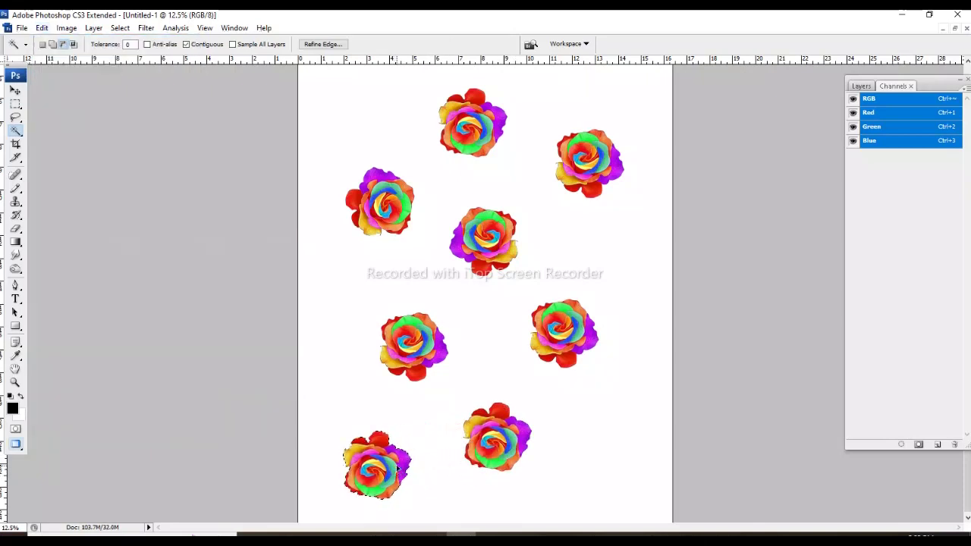
key(ctrl+shift+Left)
key(ctrl+shift+Up)
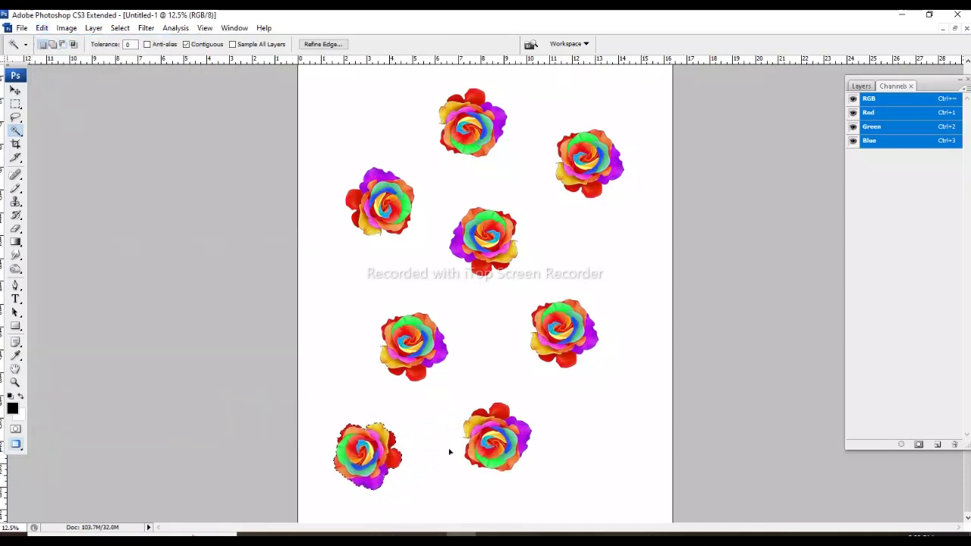
Lasso the right rose, rotate it 90° clockwise, and deselect it
key(l)
drag(641, 273, 513, 286)
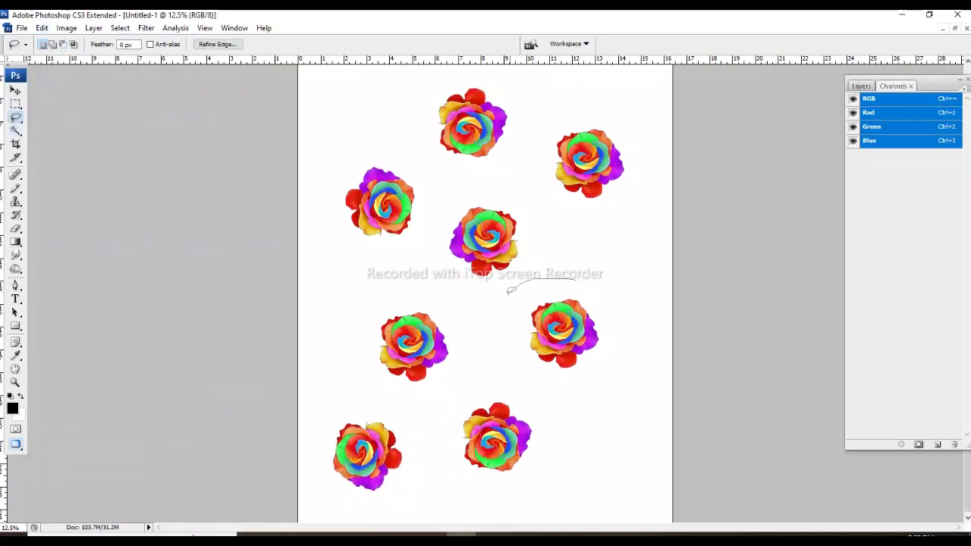
drag(620, 364, 604, 355)
key(w)
alt+click(600, 352)
key(alt+e)
key(a)
key(9)
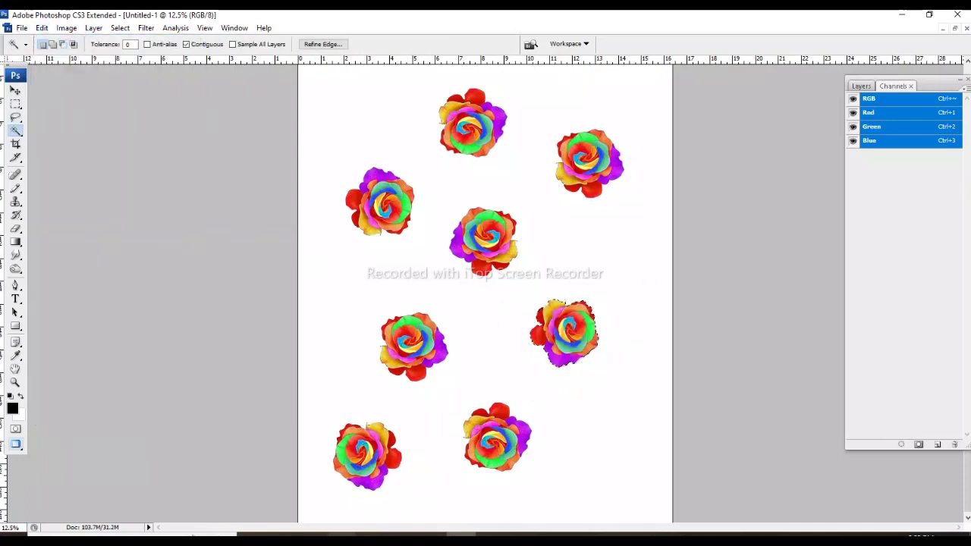
key(m)
key(ctrl+d)
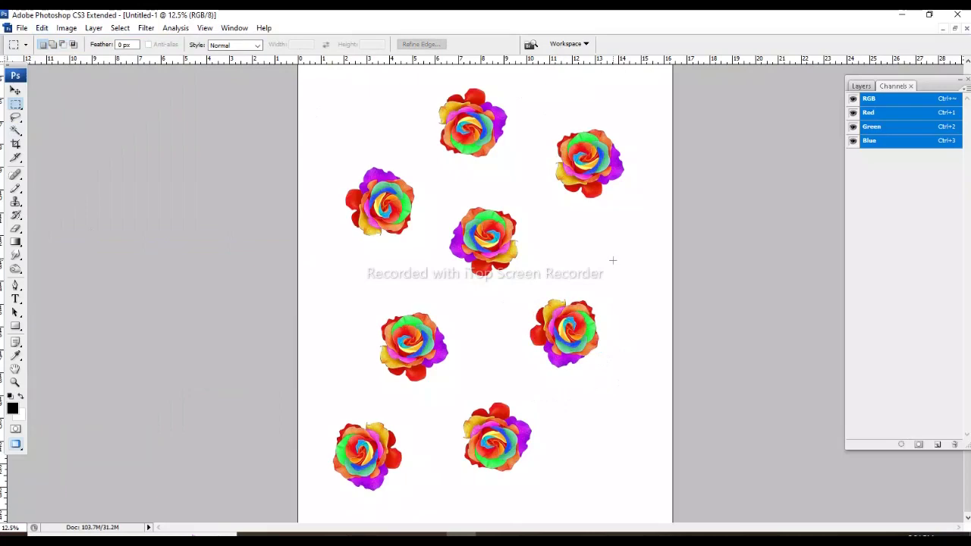
Copy the bottom rose to the lower right and rotate the copy
key(w)
alt+click(524, 472)
mouse_move(506, 425)
mouse_down()
mouse_move(635, 480)
mouse_move(642, 210)
mouse_move(609, 164)
mouse_move(430, 151)
mouse_move(367, 179)
mouse_up()
key(alt+e)
key(a)
key(9)
Rotate the top-right rose 90° clockwise and the top-left copy 90° counter-clockwise
key(alt+e)
key(a)
key(9)
key(alt+e)
key(a)
key(0)
Try a copy near the top centre, undo it, and return to Rectangular Marquee
key(ctrl+minus)
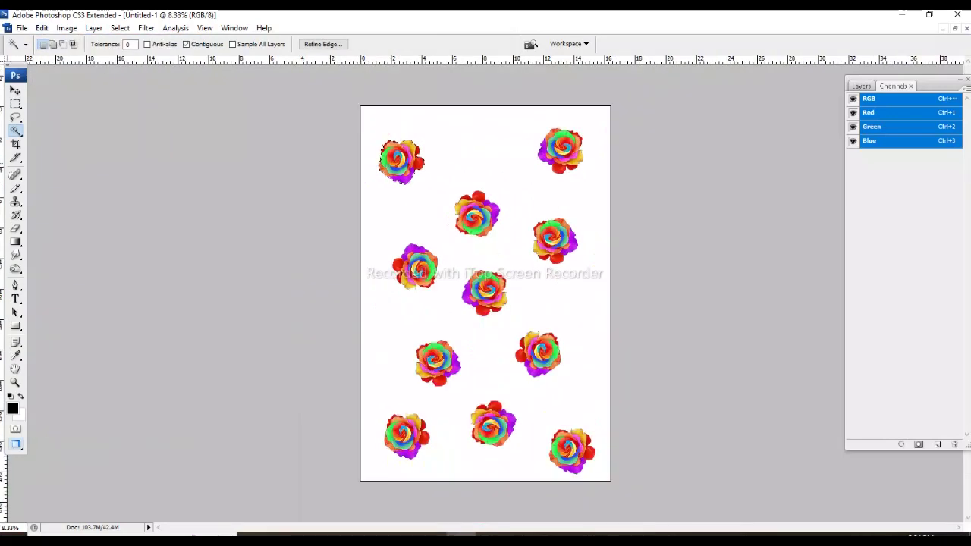
mouse_move(478, 179)
mouse_down()
mouse_move(511, 145)
mouse_move(470, 203)
mouse_move(410, 342)
mouse_move(541, 198)
mouse_up()
key(ctrl+z)
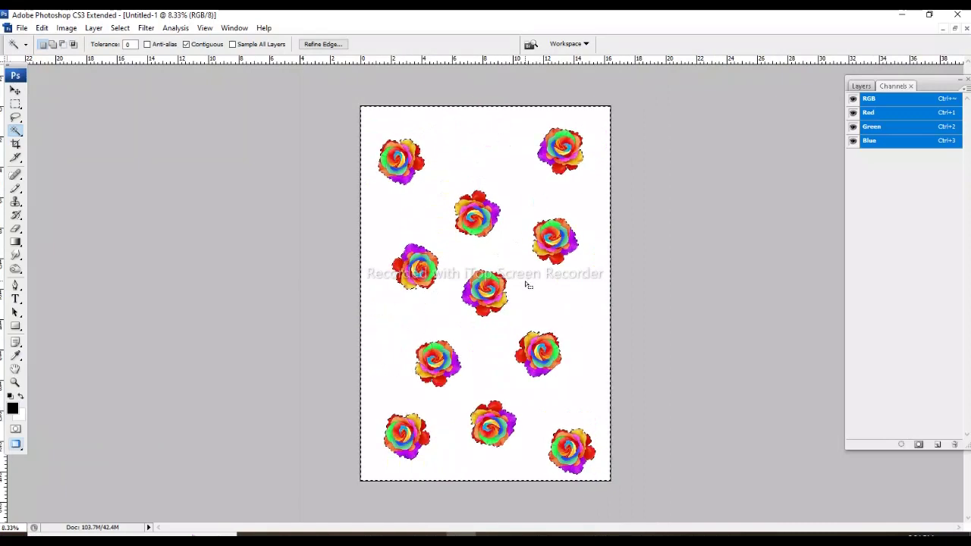
key(m)
Apply Offset with Horizontal +2443, Vertical 0, and Wrap Around
click(146, 28)
mouse_move(206, 278)
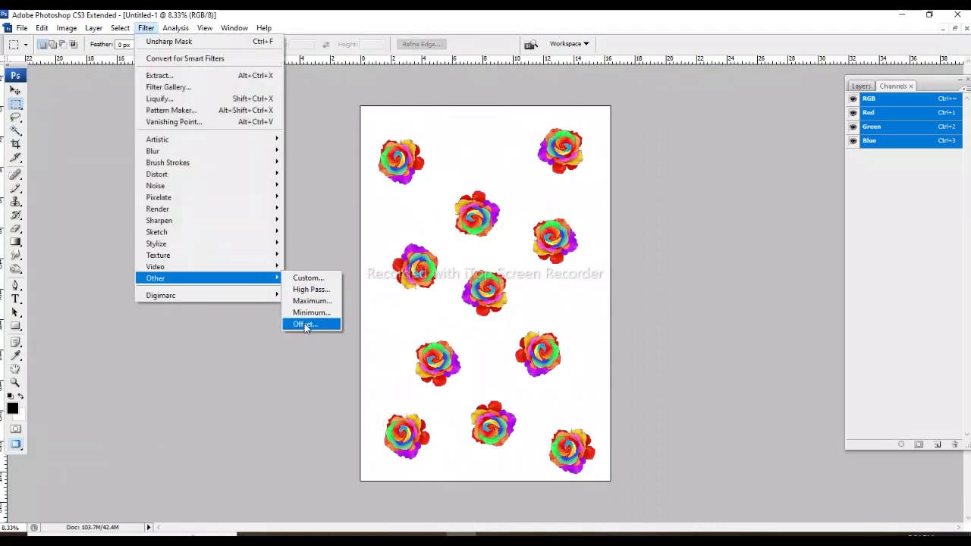
click(305, 324)
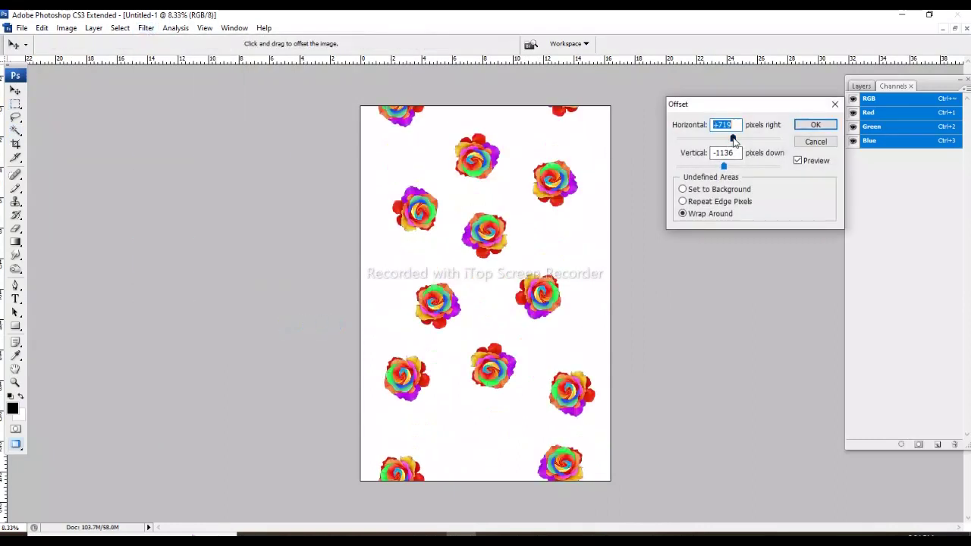
drag(733, 141, 742, 142)
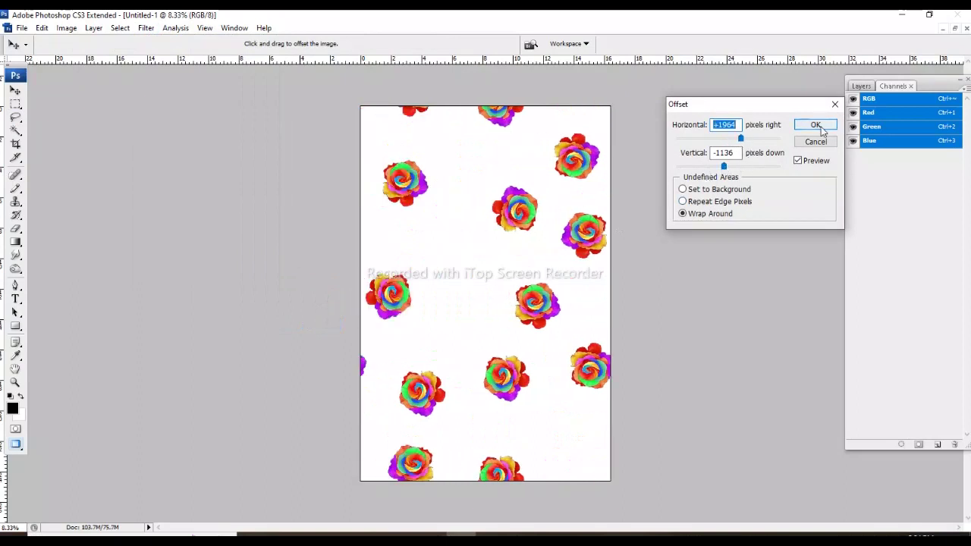
key(Tab)
text(0)
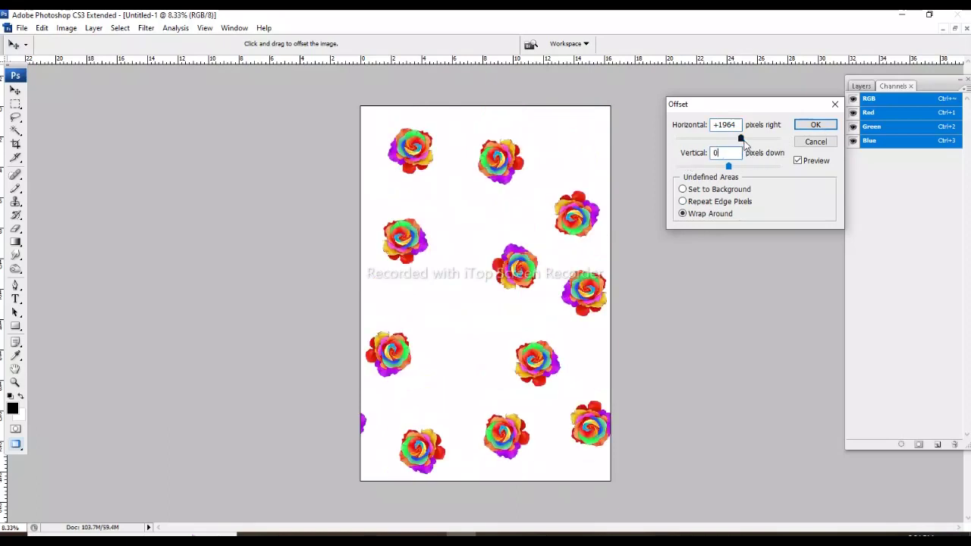
drag(743, 141, 747, 142)
click(807, 126)
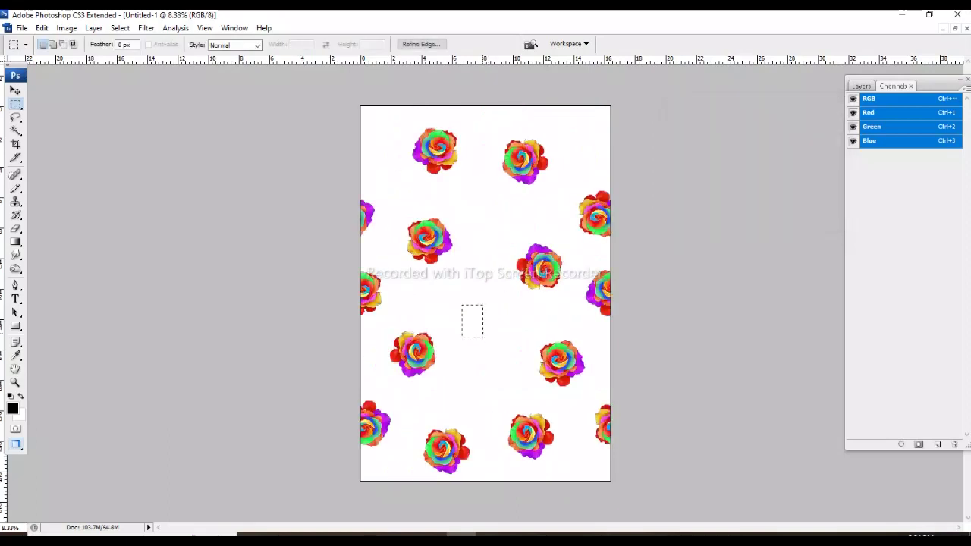
Copy a rose into the empty centre gap and rotate it with Transform Again
key(ctrl+v)
key(ctrl+z)
key(w)
drag(524, 281, 486, 327)
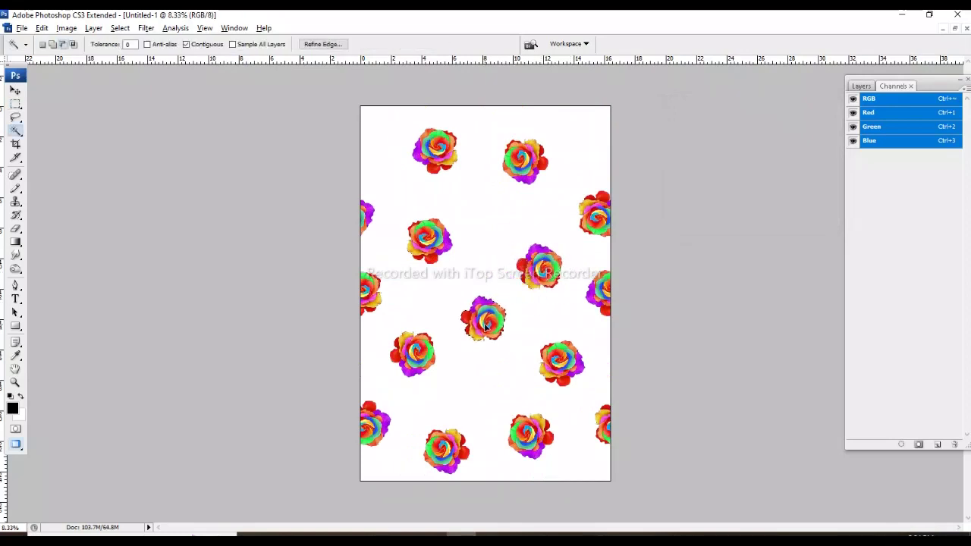
key(ctrl+z)
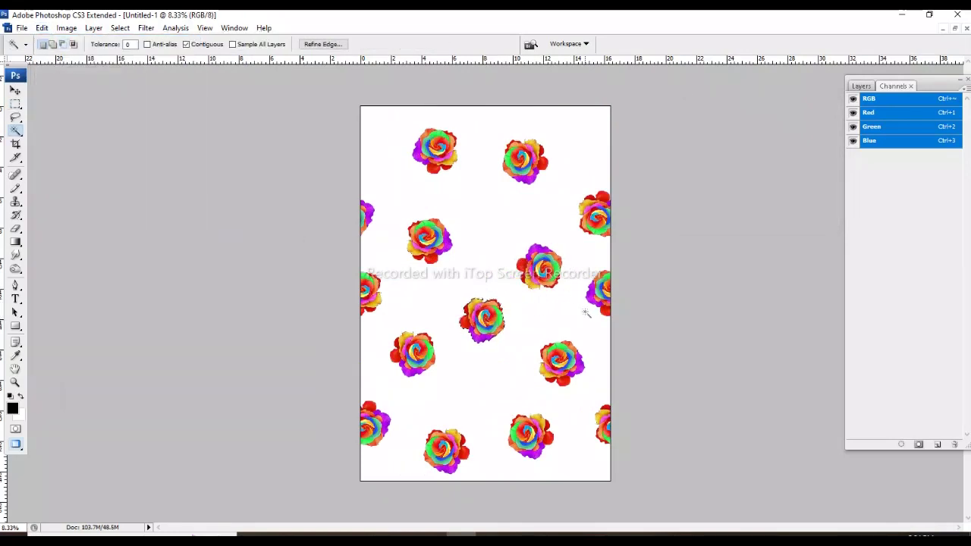
key(ctrl+shift+t)
key(ctrl+shift+t)
key(m)
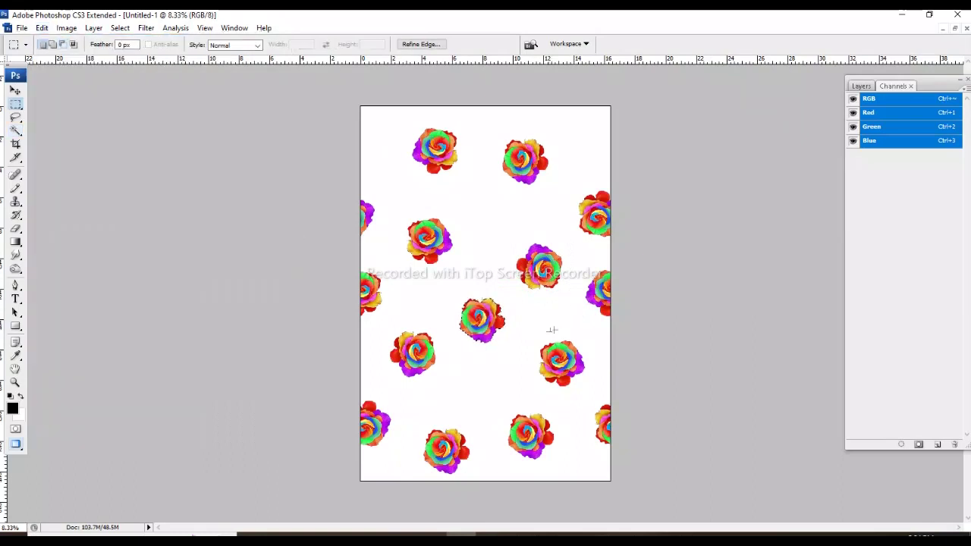
mouse_move(488, 322)
mouse_down()
mouse_move(476, 306)
mouse_move(488, 372)
mouse_up()
key(ctrl+shift+t)
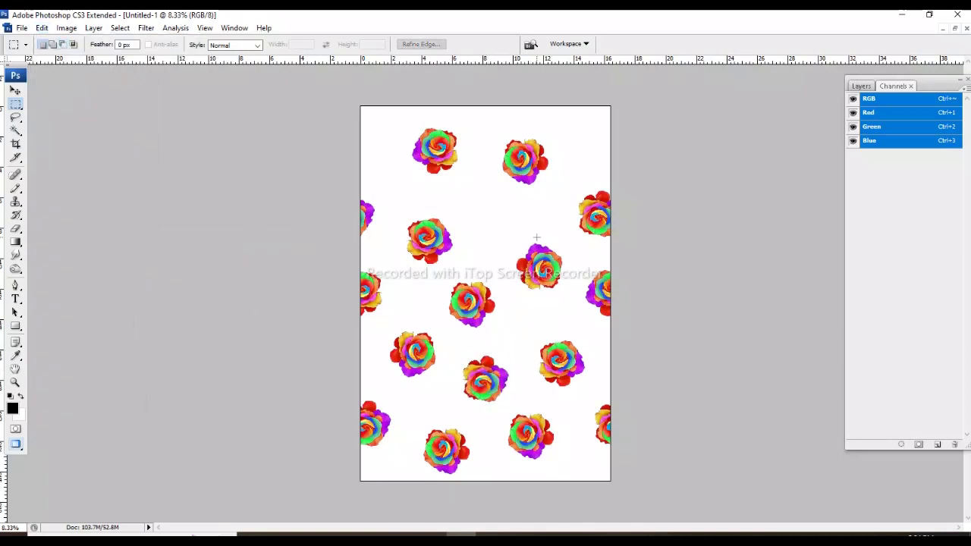
Move the upper rose and the top-left rose down and left for even spacing
key(w)
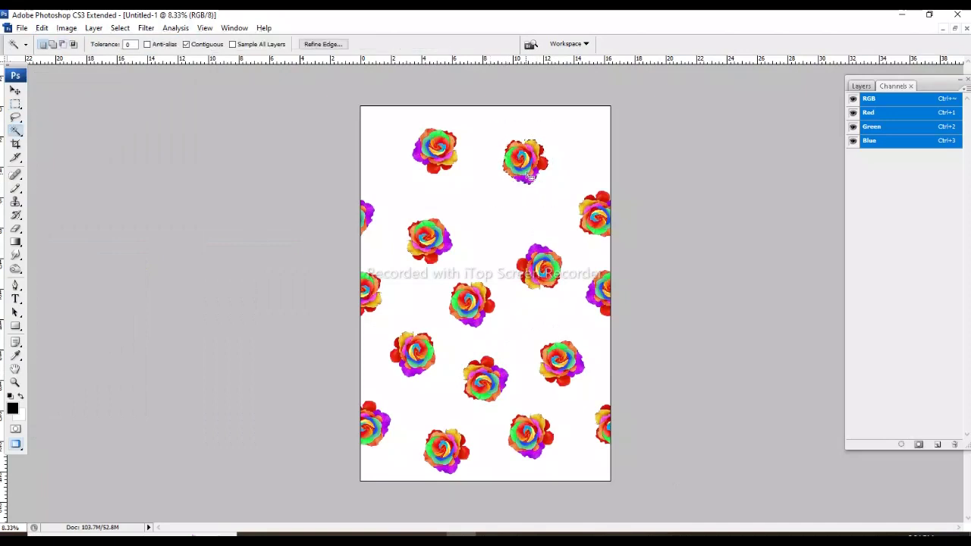
drag(525, 171, 513, 211)
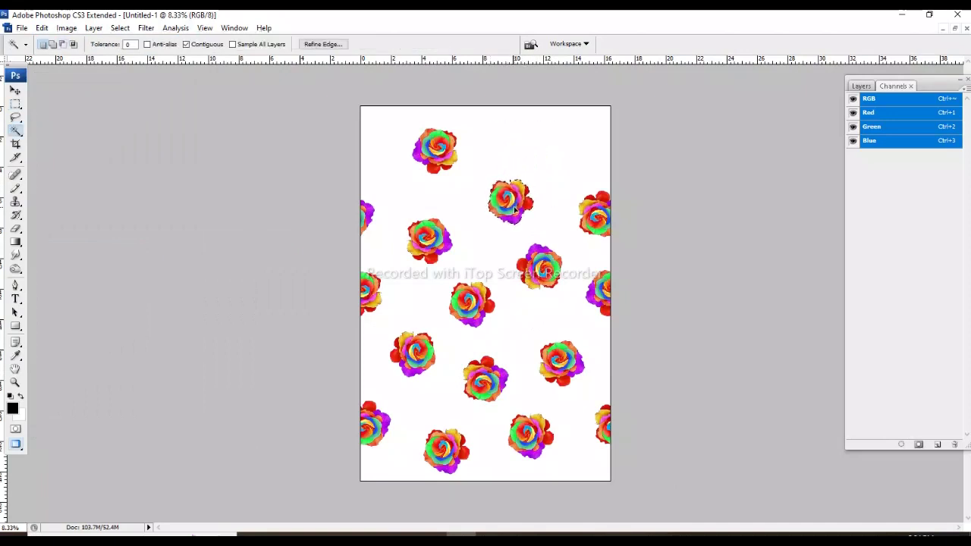
key(m)
click(462, 116)
key(v)
drag(474, 137, 457, 163)
key(m)
click(479, 145)
Offset the pattern again, +3689 px right and +3378 px down, with wrap-around
click(145, 28)
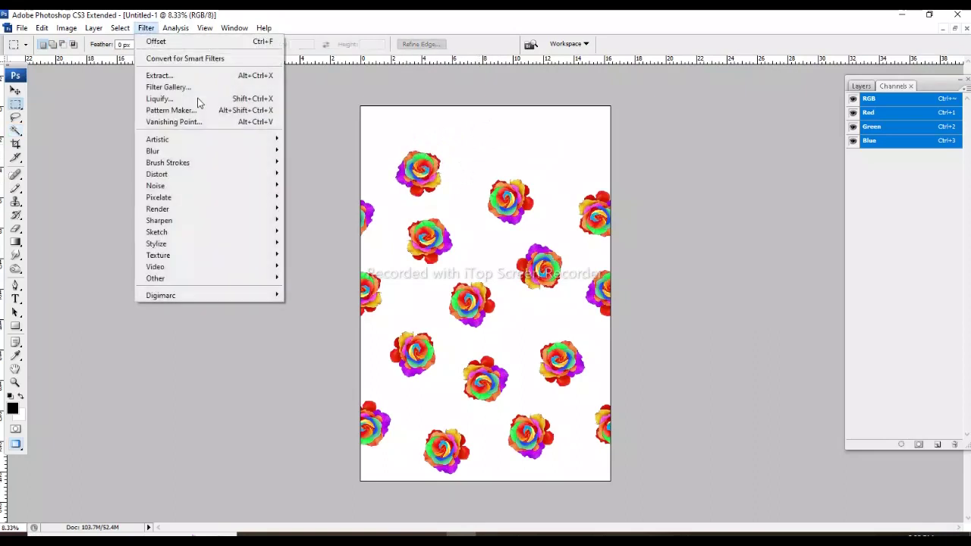
mouse_move(155, 278)
click(302, 325)
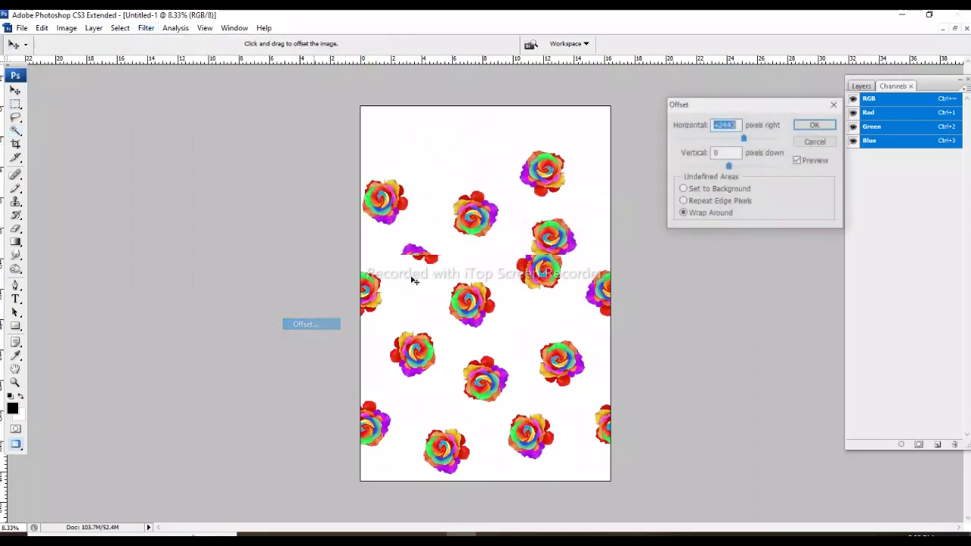
drag(728, 167, 743, 169)
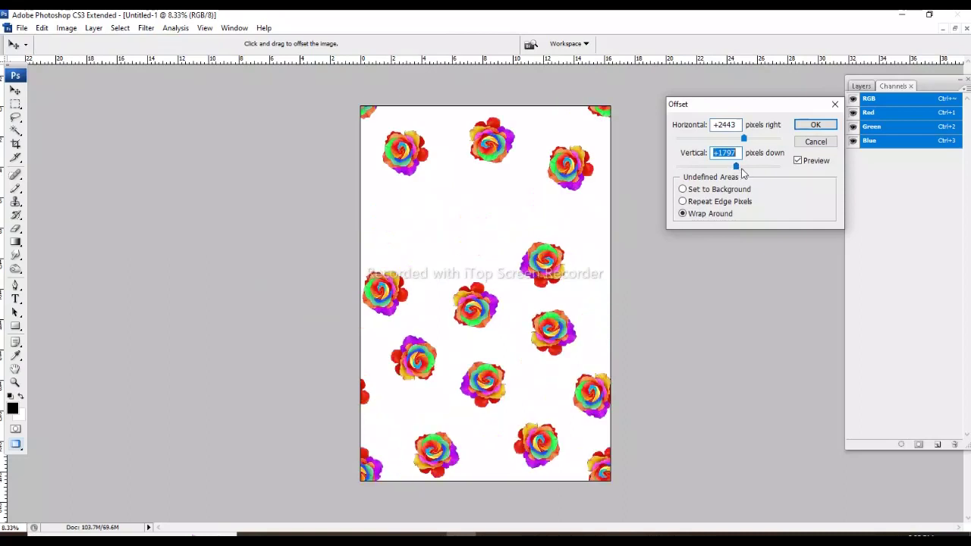
drag(744, 139, 759, 142)
click(815, 124)
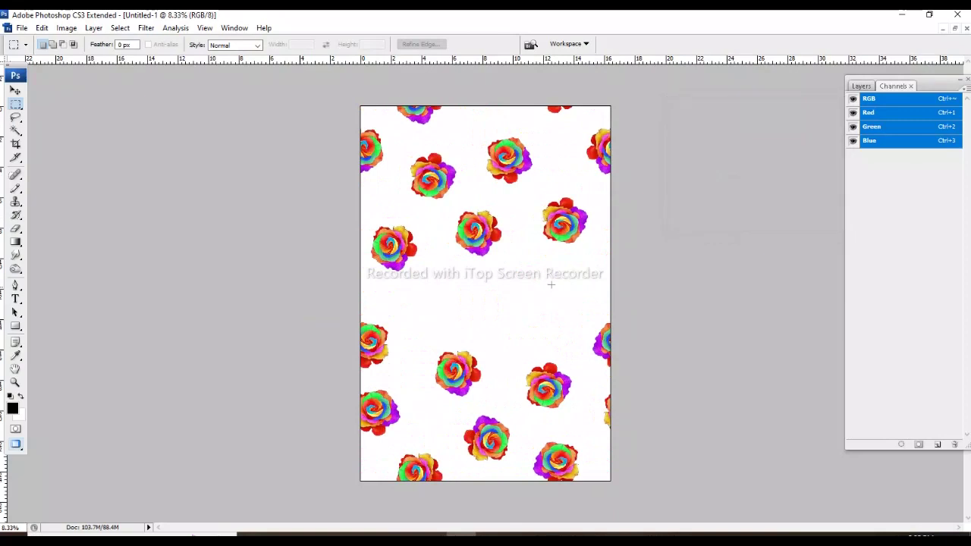
Copy a rose into the middle gap and another left of centre, repeating the transform
key(w)
drag(560, 213, 531, 299)
key(alt+e)
key(a)
key(a)
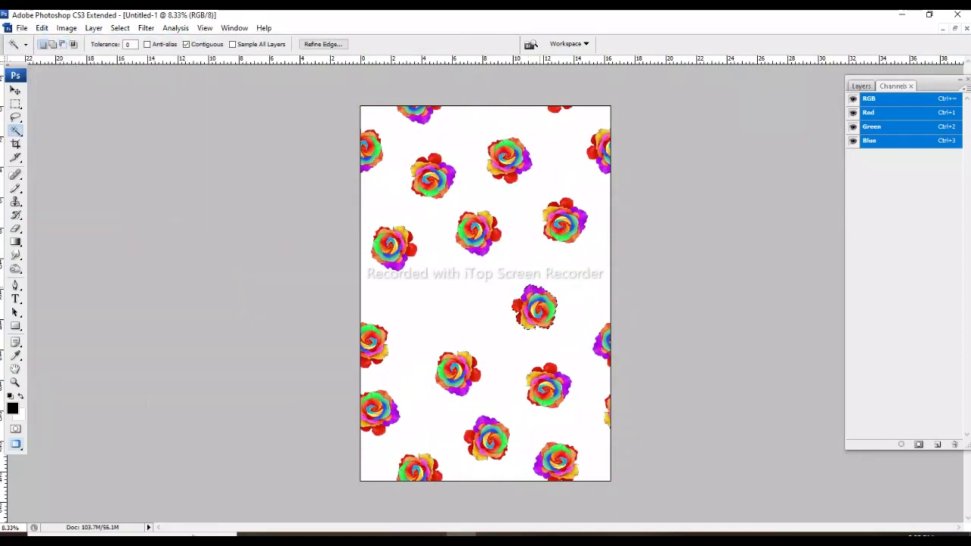
drag(545, 307, 448, 298)
key(alt+e)
key(a)
key(a)
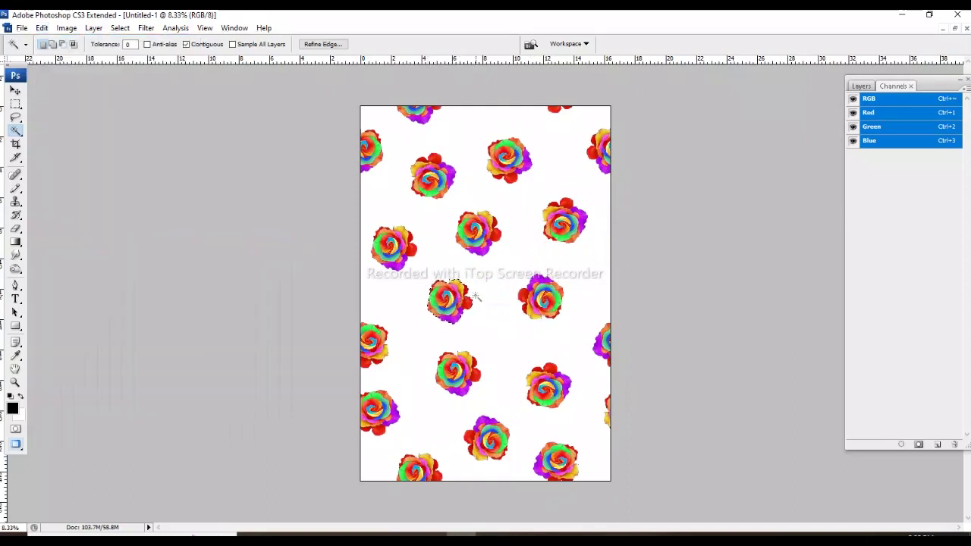
Repeat the transform on the left rose, zoom in, and undock the Channels panel
key(m)
key(alt+e)
key(a)
key(a)
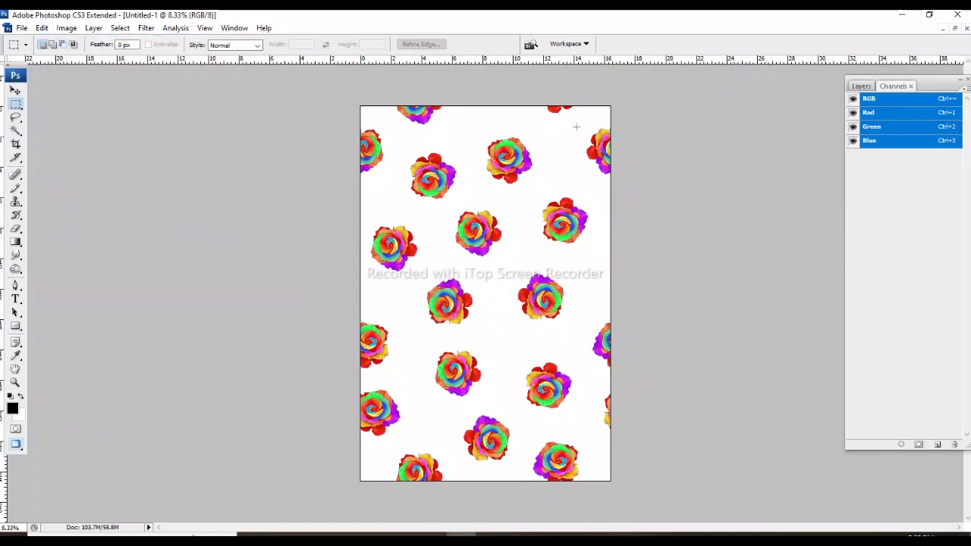
ctrl+click(480, 344)
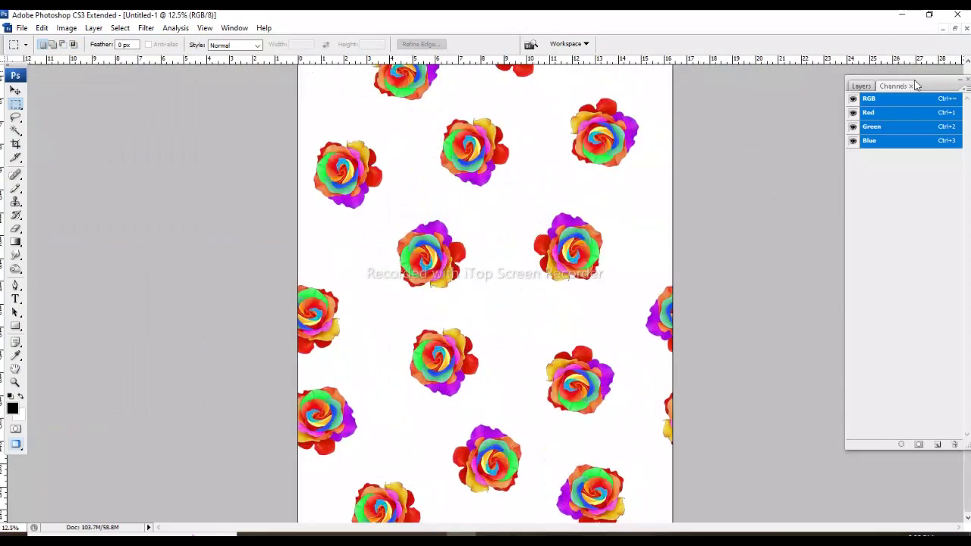
drag(913, 85, 800, 83)
Select the white background and fill it with black, then deselect
key(w)
click(531, 194)
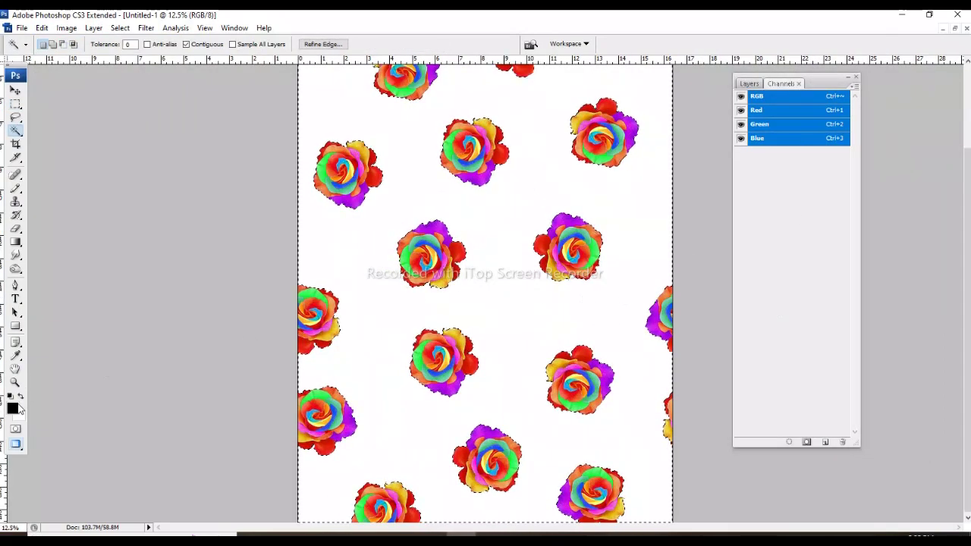
key(x)
key(ctrl+BackSpace)
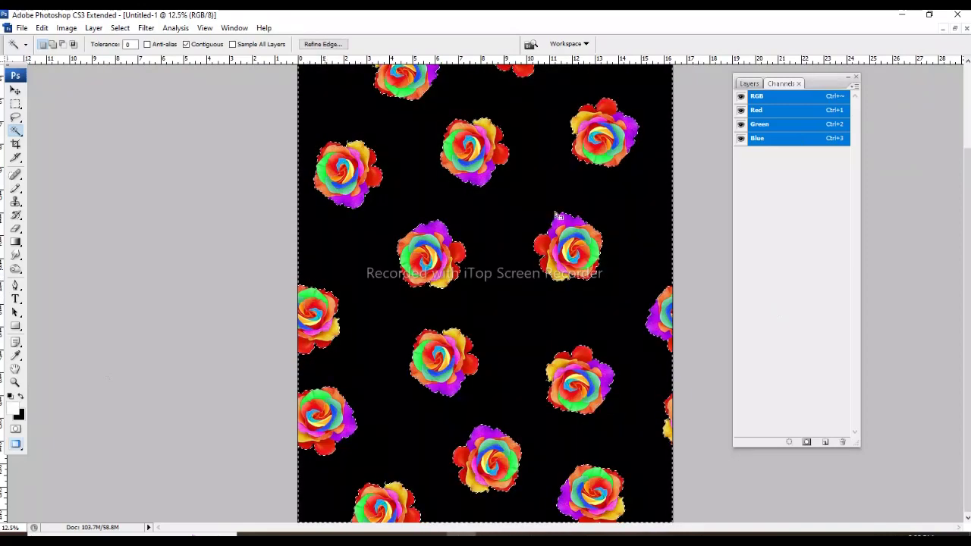
key(ctrl+d)
key(m)
View the pattern at print size, then zoom out to the whole page
key(ctrl+plus)
key(ctrl+plus)
right_click(439, 245)
click(472, 278)
key(ctrl+minus)
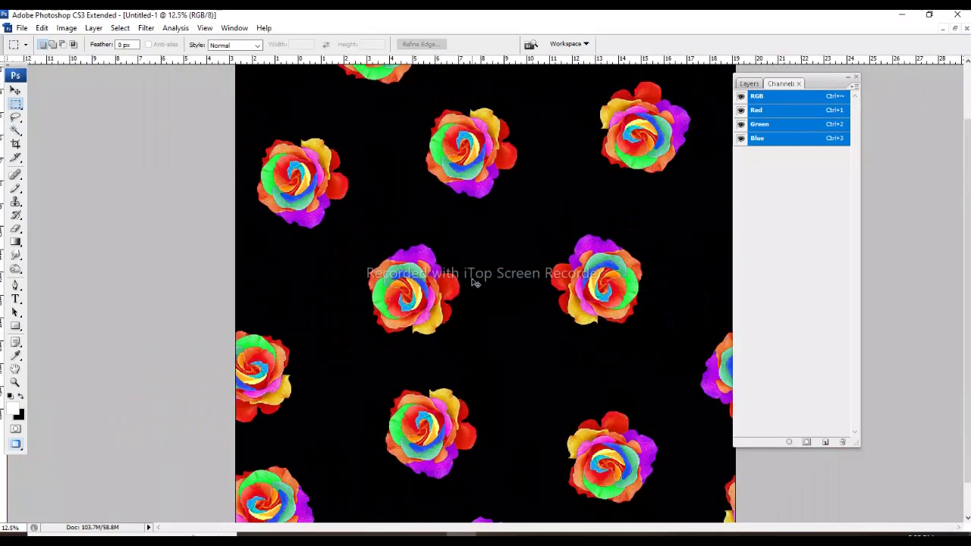
key(ctrl+minus)
key(ctrl+minus)
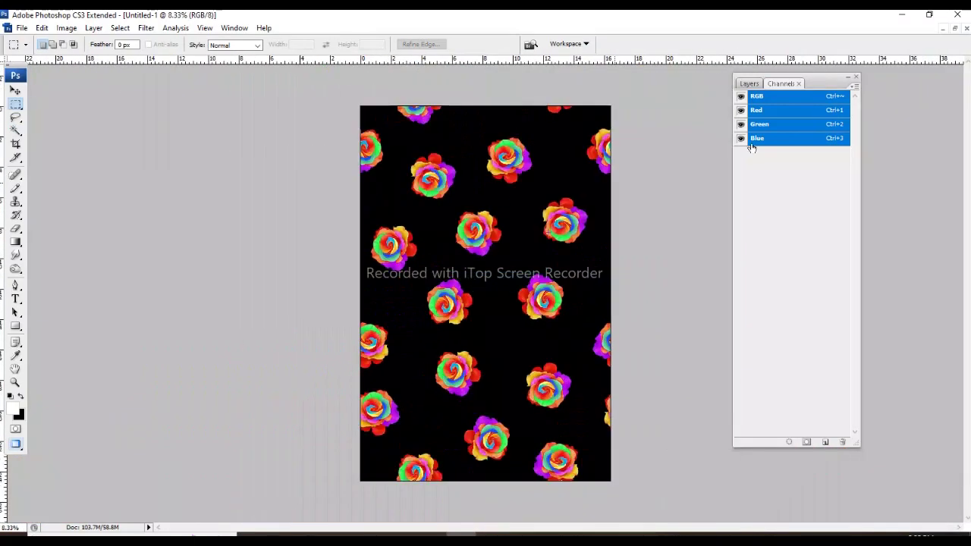
drag(853, 81, 893, 81)
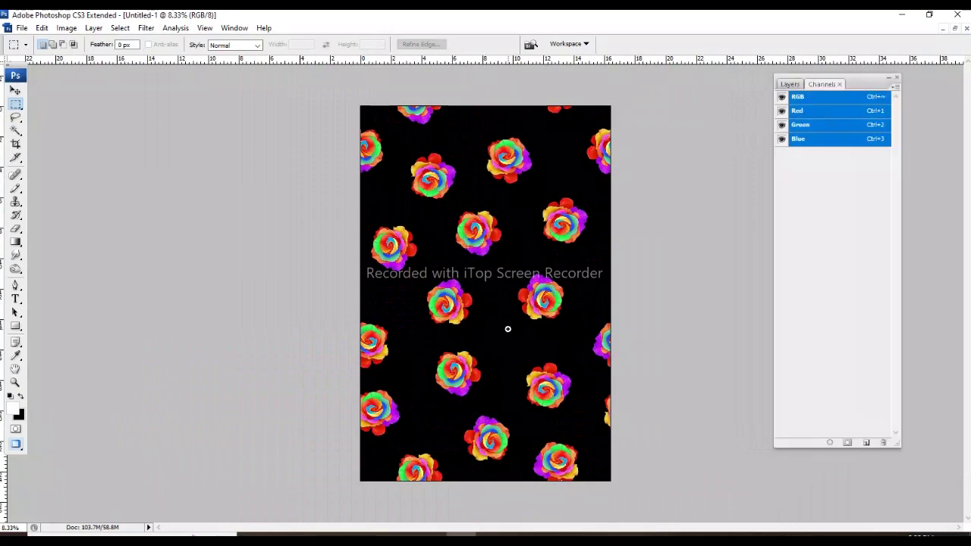
key(ctrl+plus)
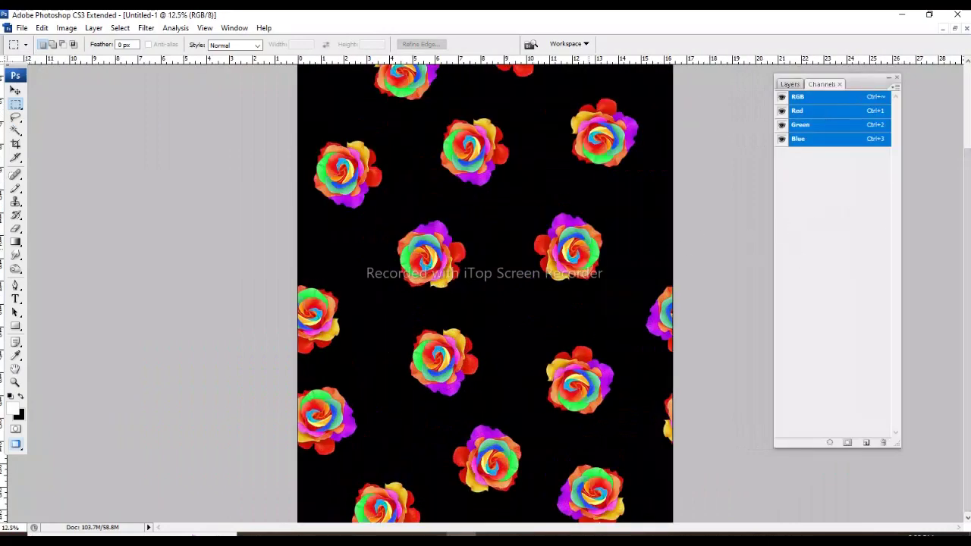
key(ctrl+plus)
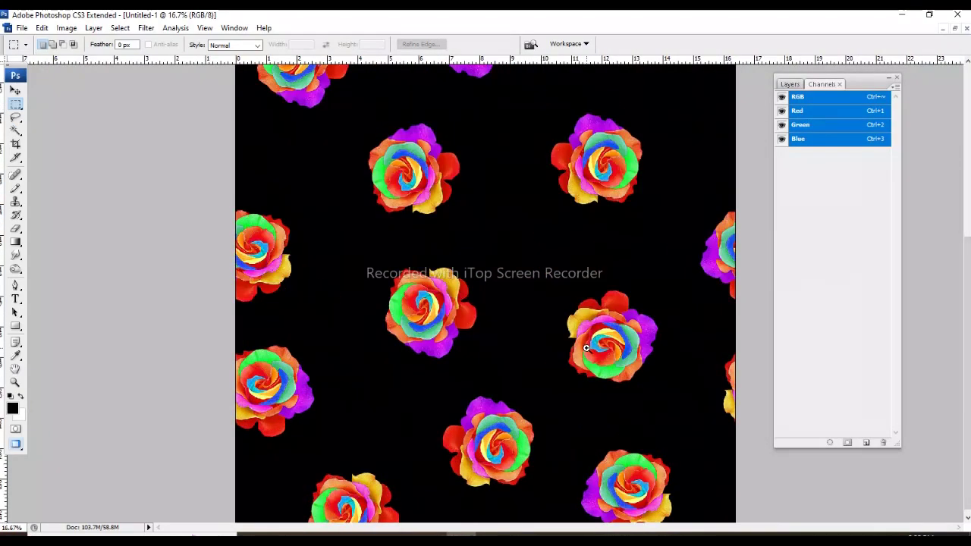
drag(647, 213, 646, 208)
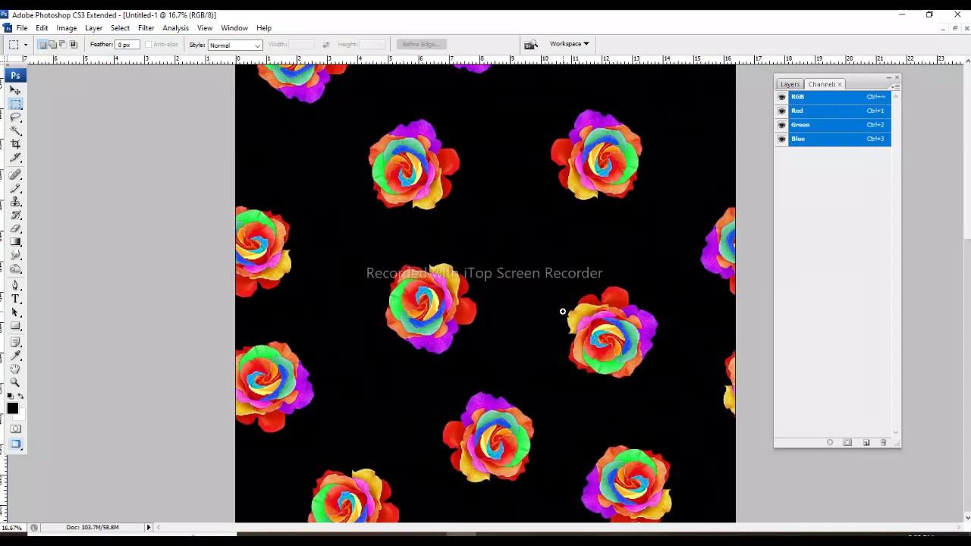
key(ctrl+plus)
key(ctrl+minus)
key(ctrl+minus)
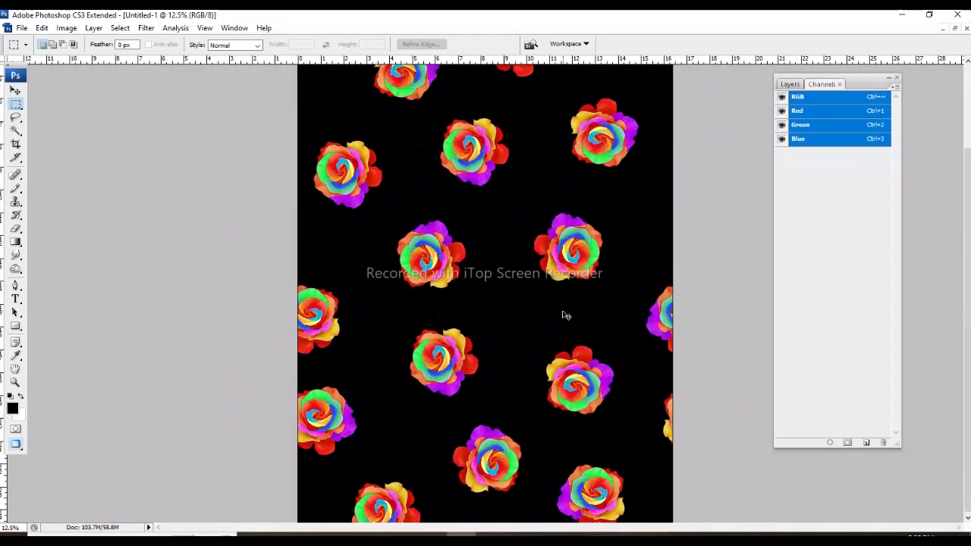